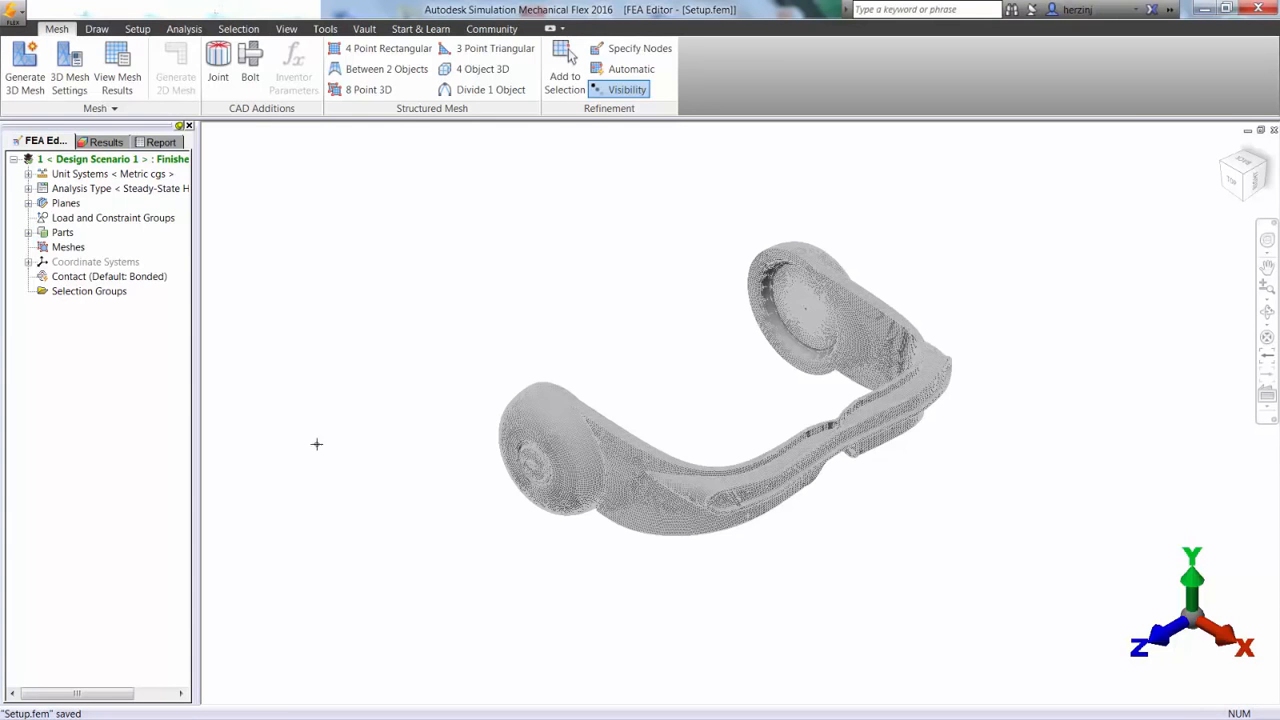
Step: Select all surfaces of the recessed strip along the outer face of the connecting band
click(239, 29)
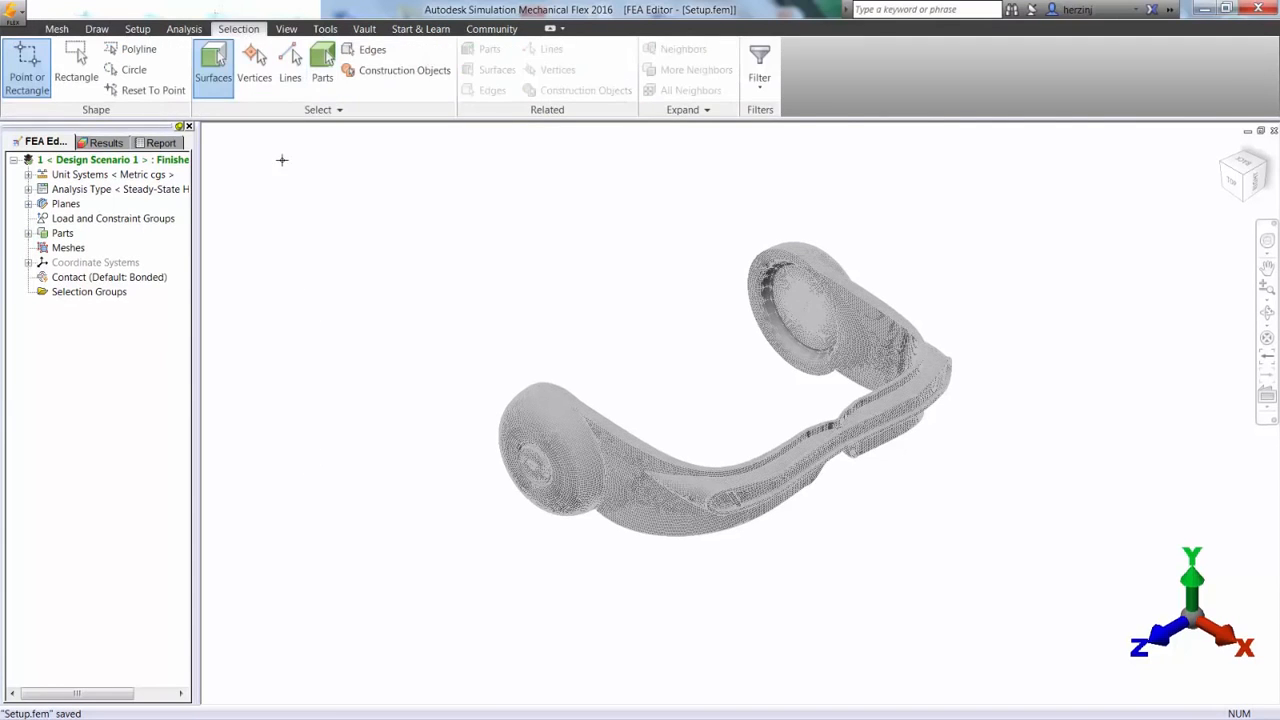
click(1267, 313)
drag(807, 505, 716, 389)
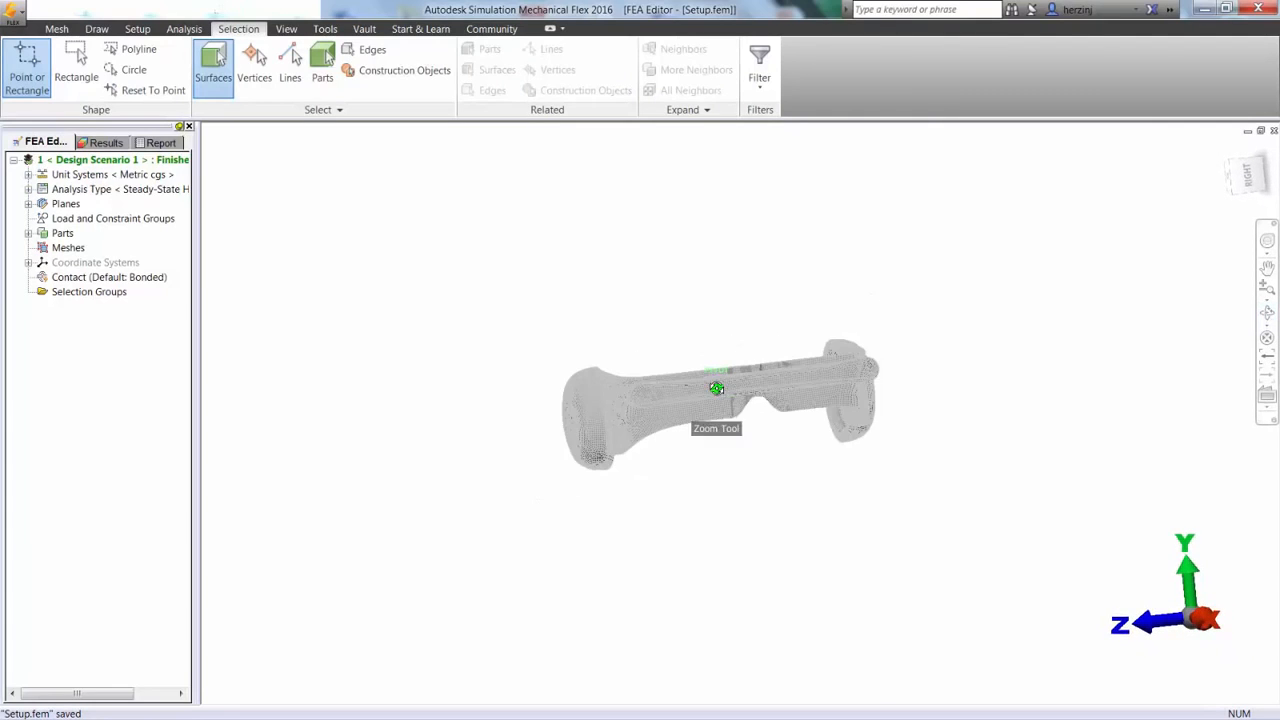
key(Escape)
scroll(716, 389, up, 3)
click(713, 389)
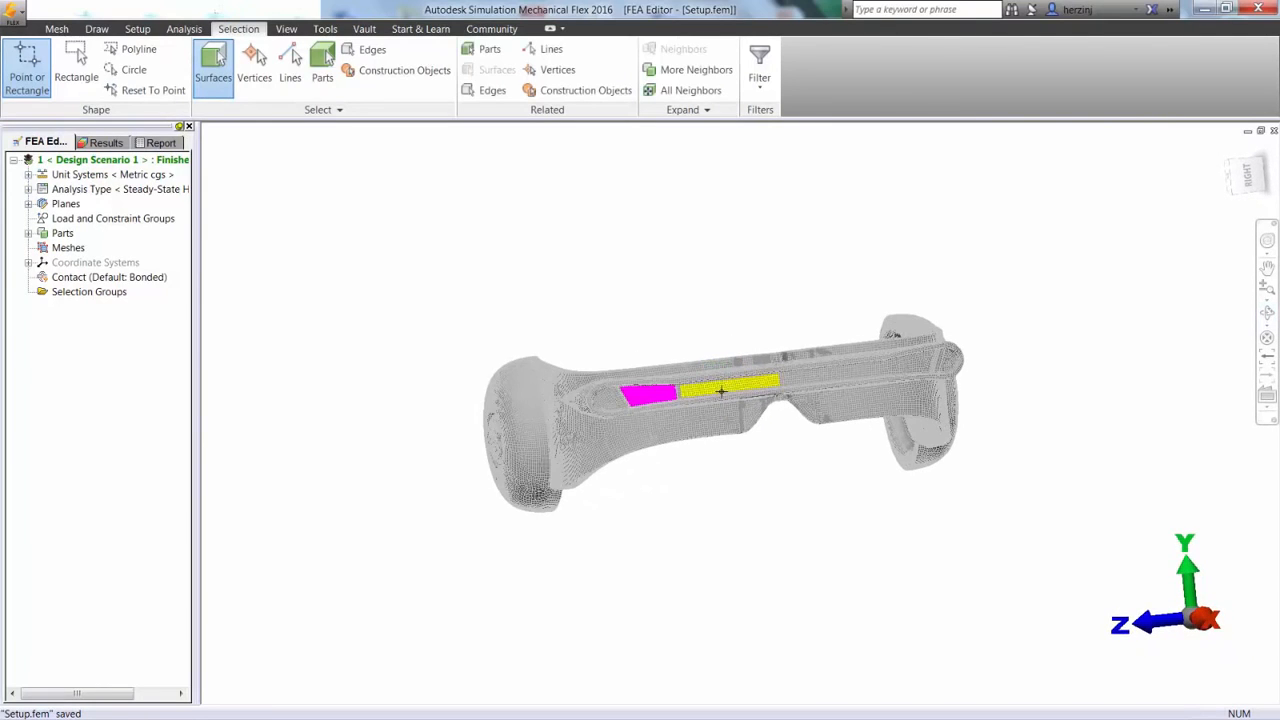
ctrl+click(786, 382)
ctrl+click(808, 376)
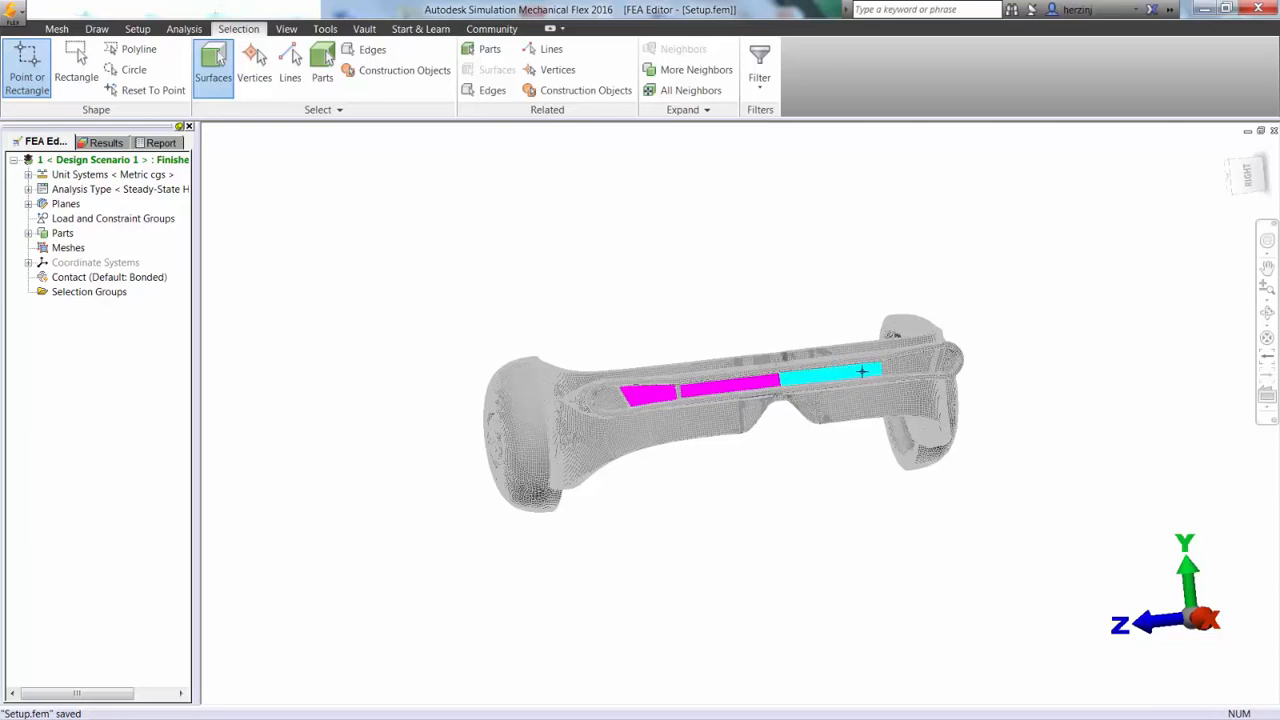
ctrl+click(901, 370)
scroll(890, 370, up, 5)
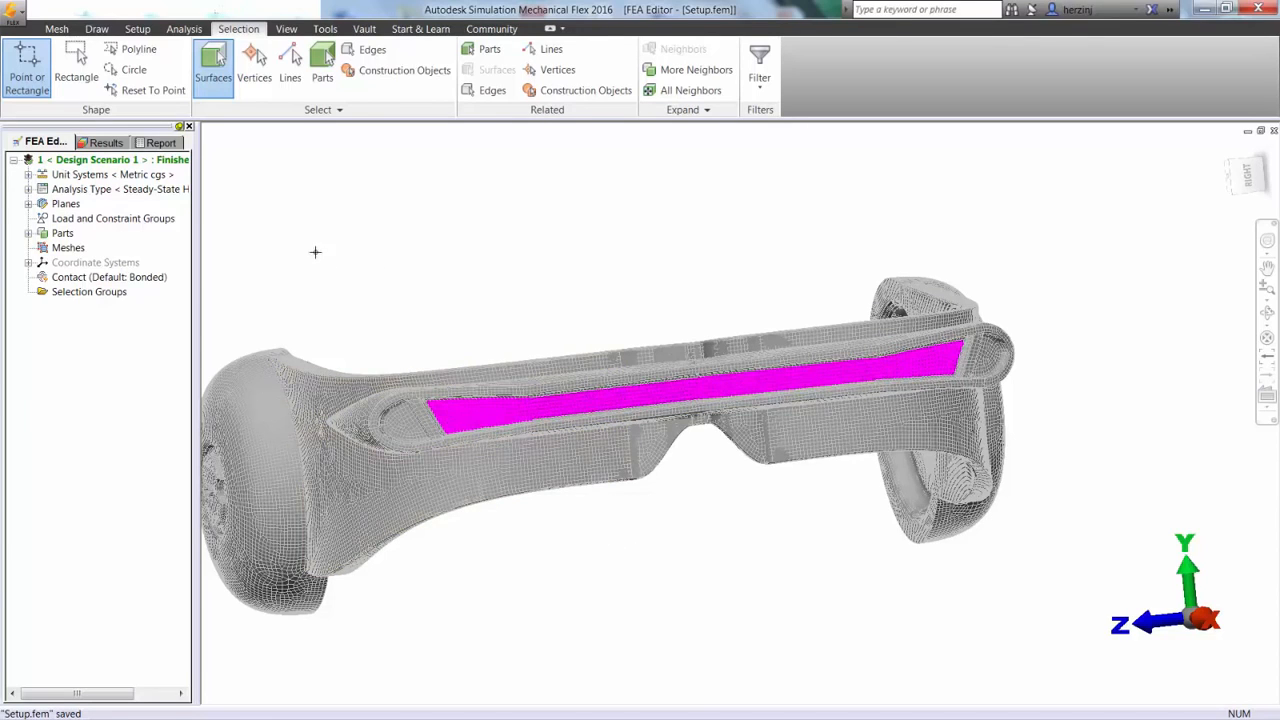
right_click(318, 189)
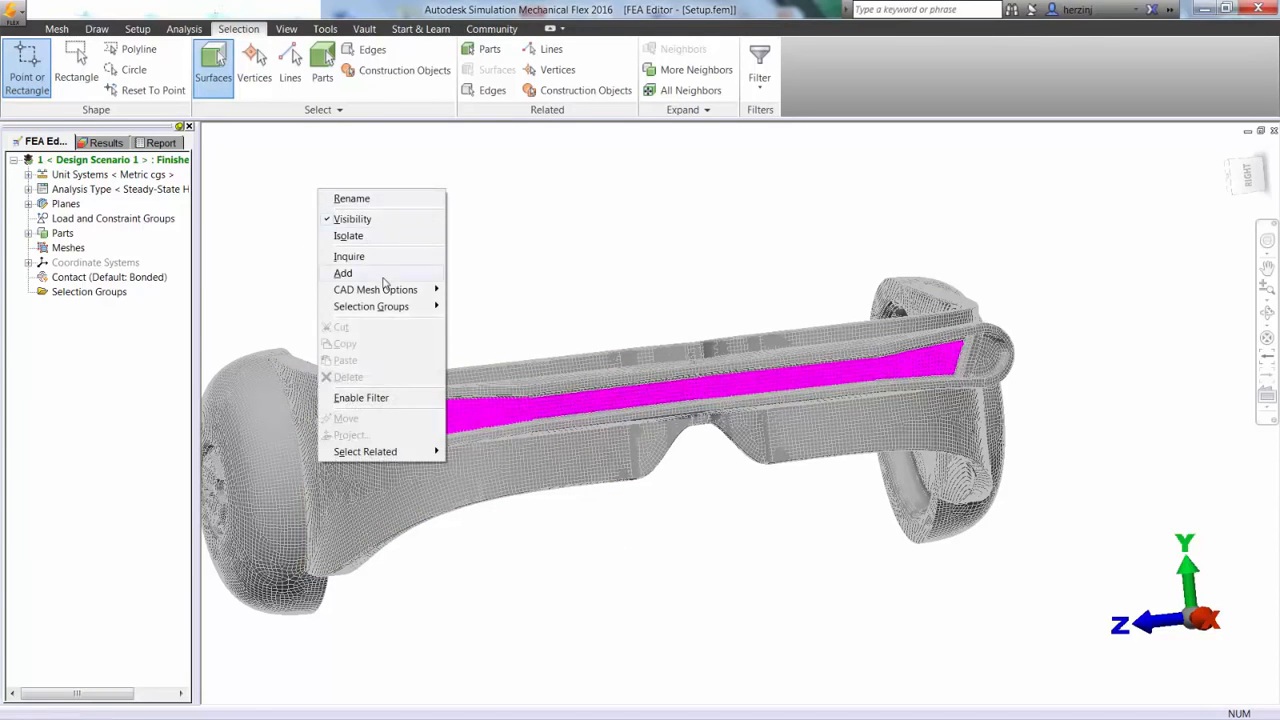
mouse_move(441, 276)
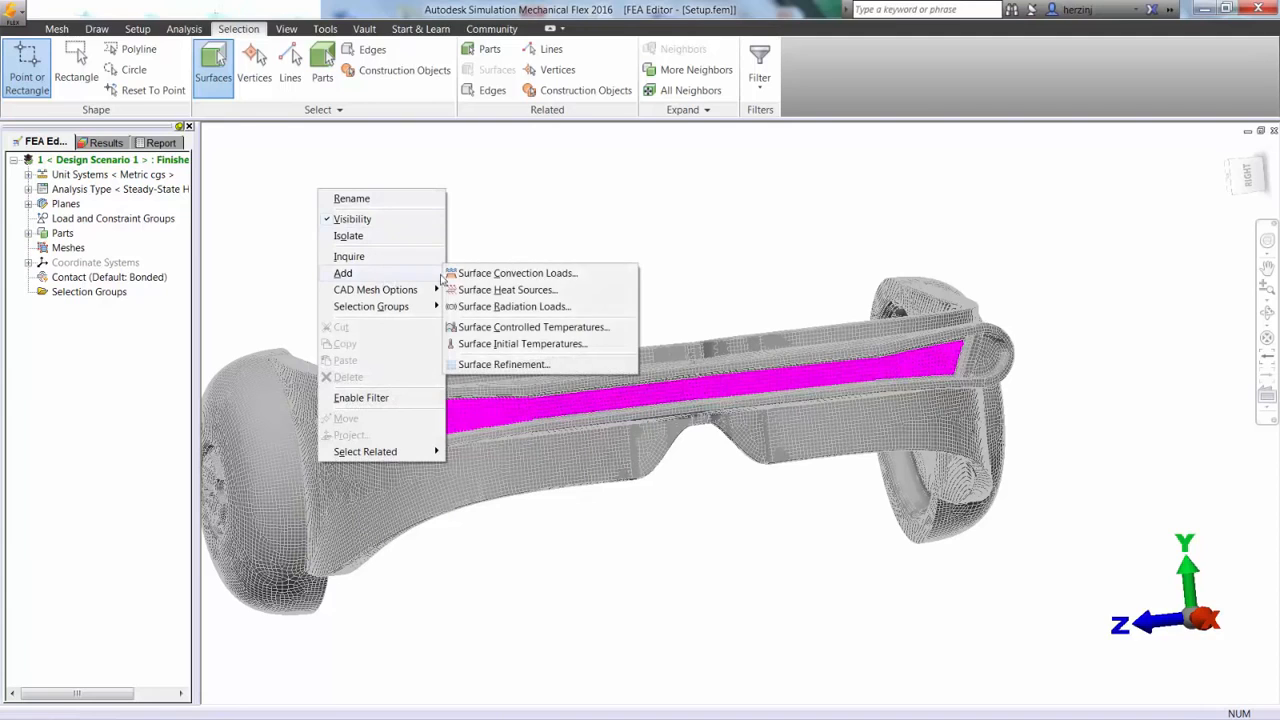
click(564, 336)
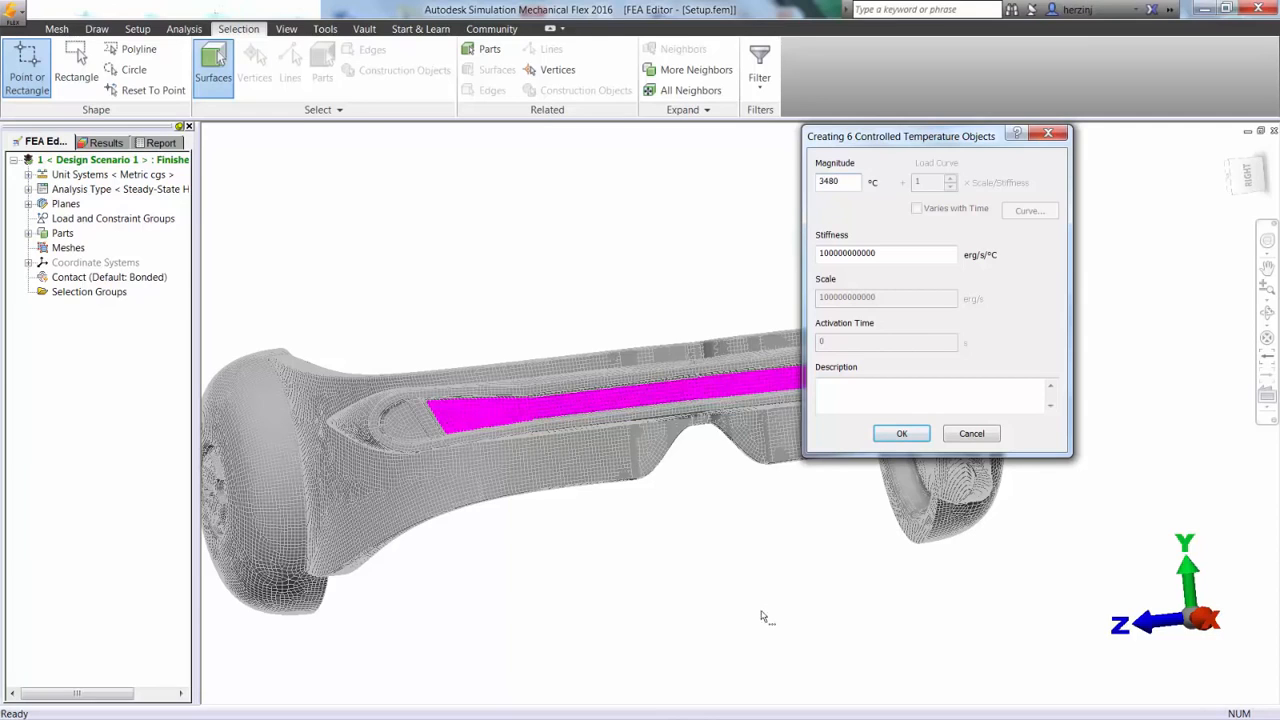
click(893, 436)
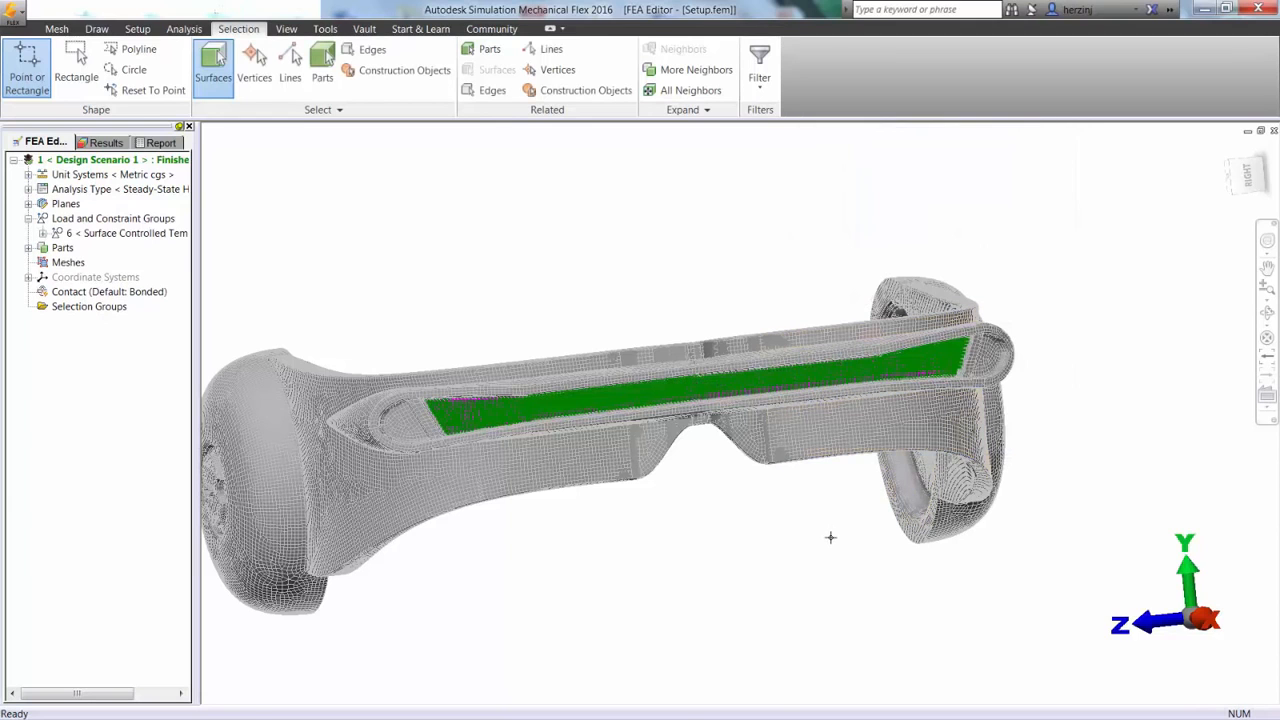
click(683, 576)
Step: Select the inner disc, recess wall and rim surfaces on the inside of one ear cup
scroll(681, 576, down, 5)
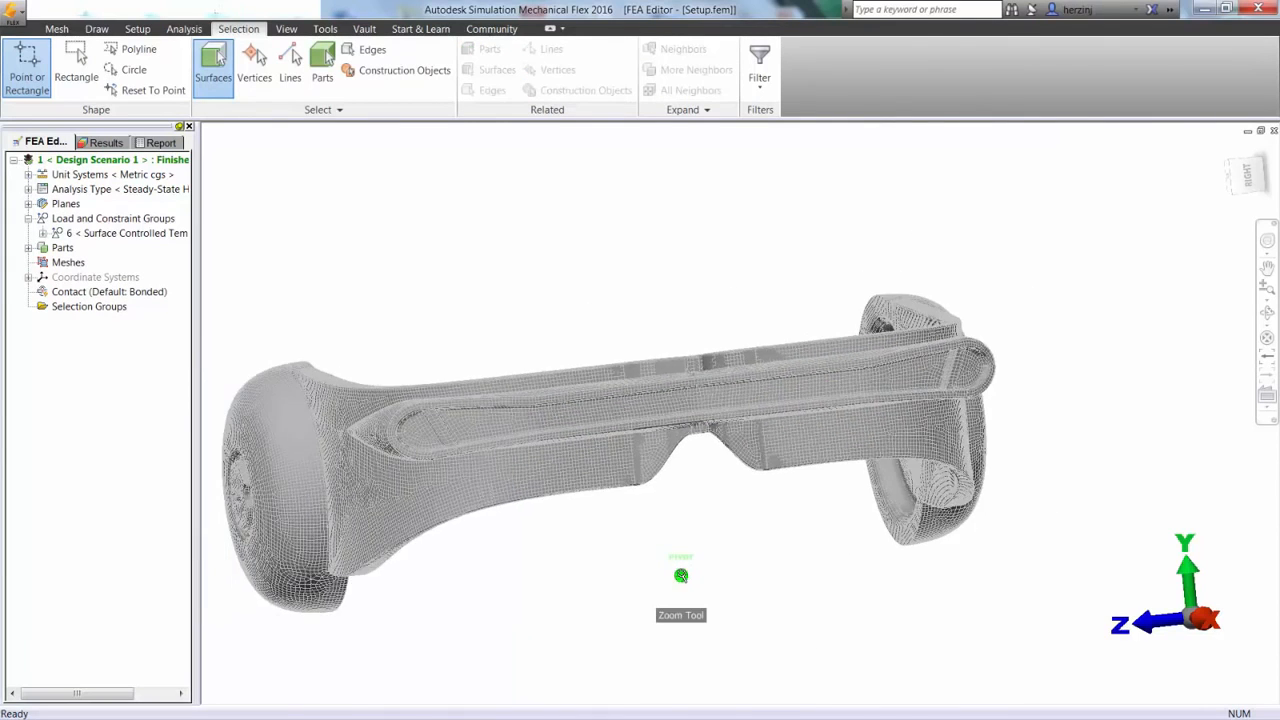
click(1267, 313)
drag(560, 545, 432, 556)
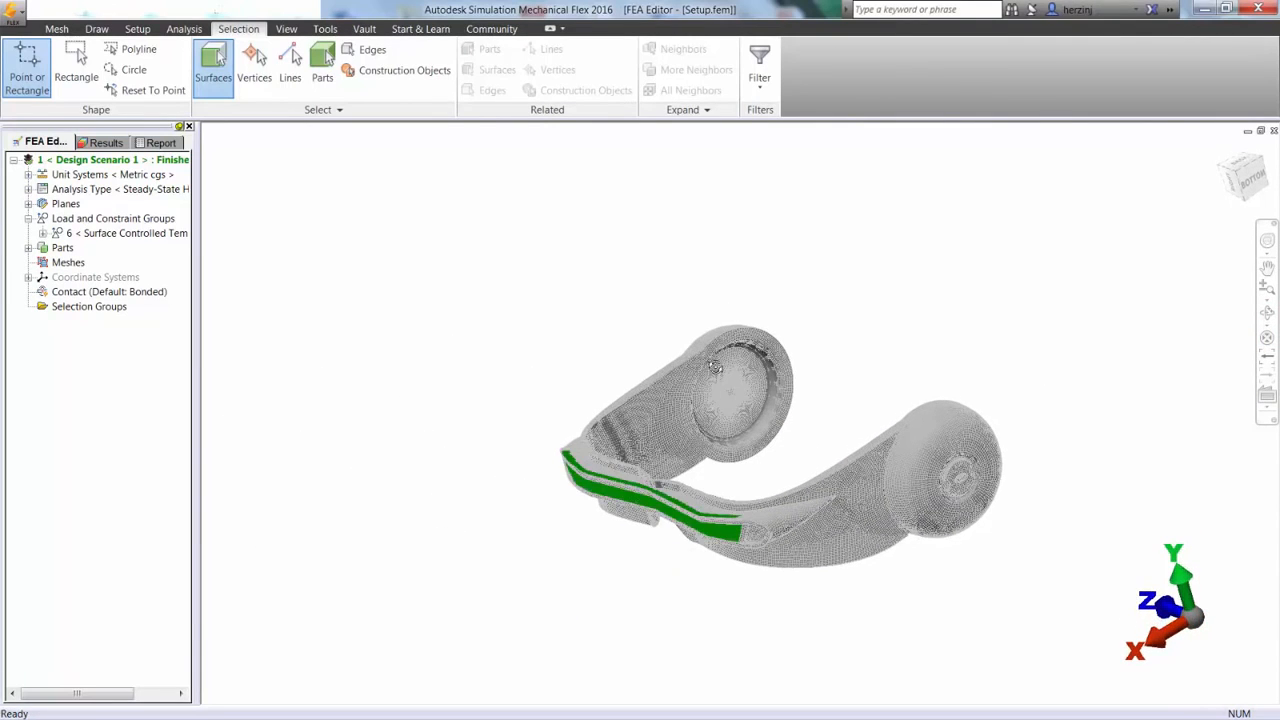
scroll(811, 381, down, 3)
scroll(811, 381, up, 2)
scroll(811, 381, up, 3)
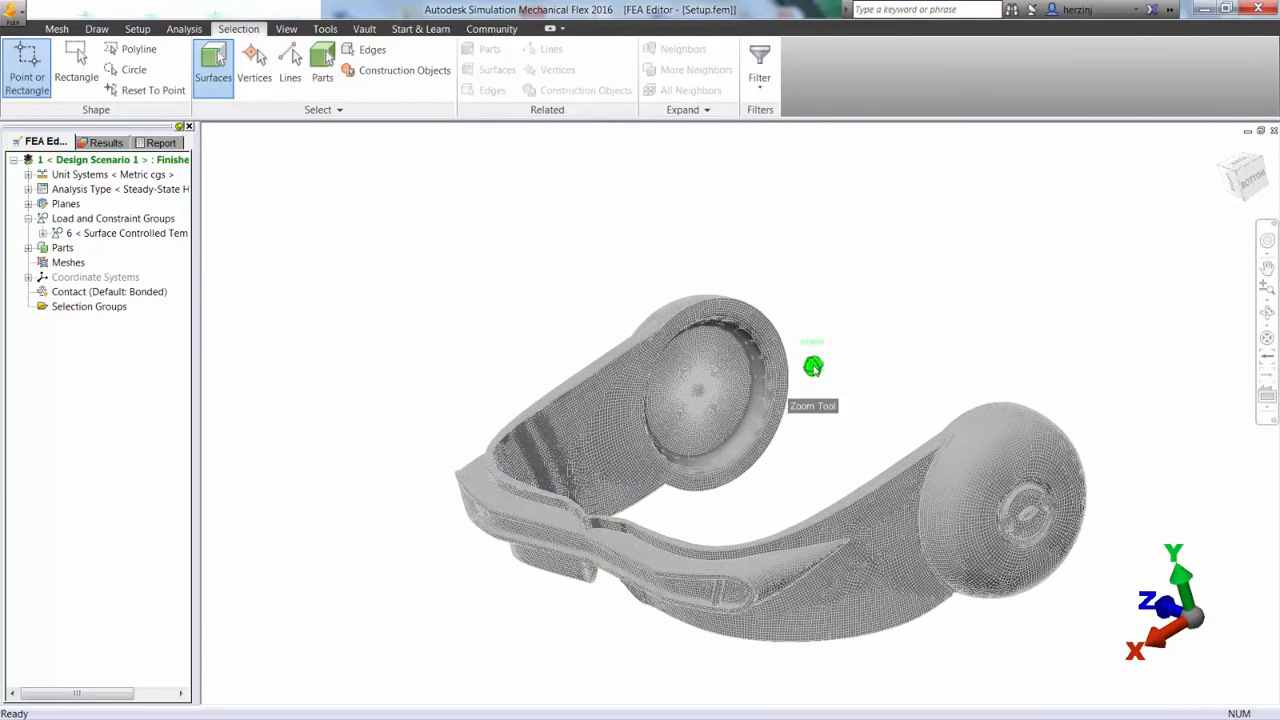
click(722, 356)
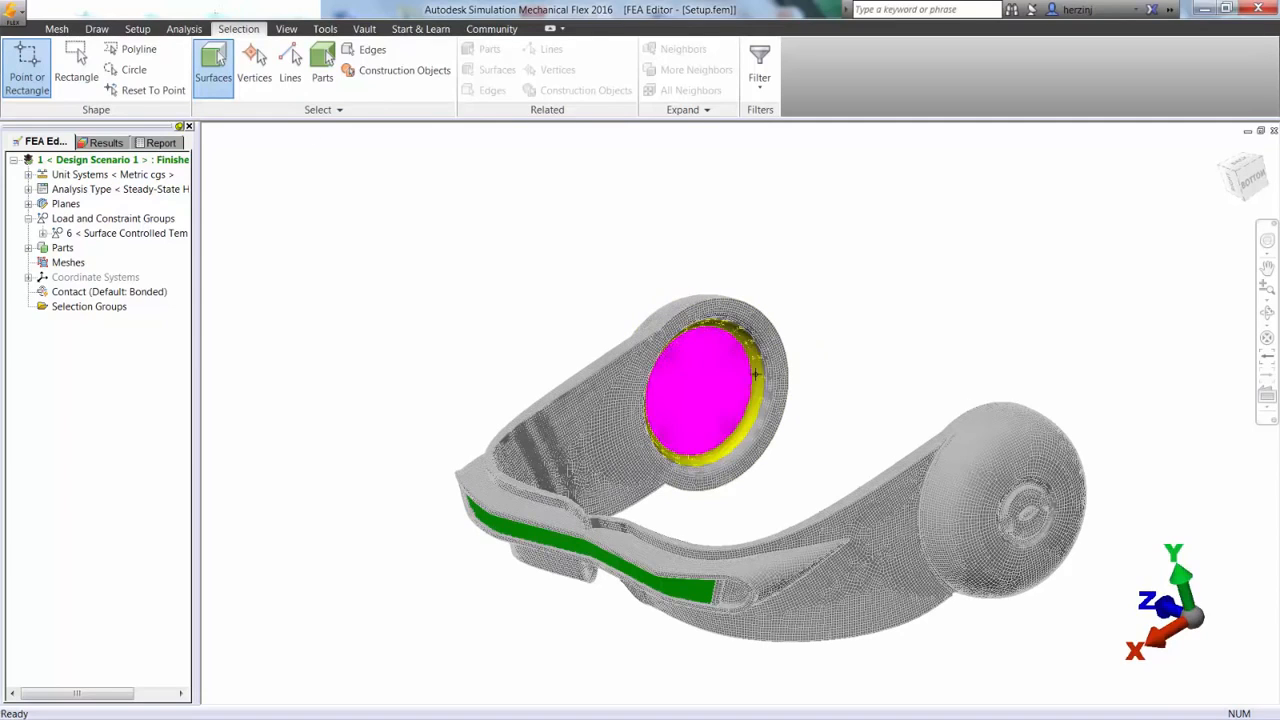
ctrl+click(770, 374)
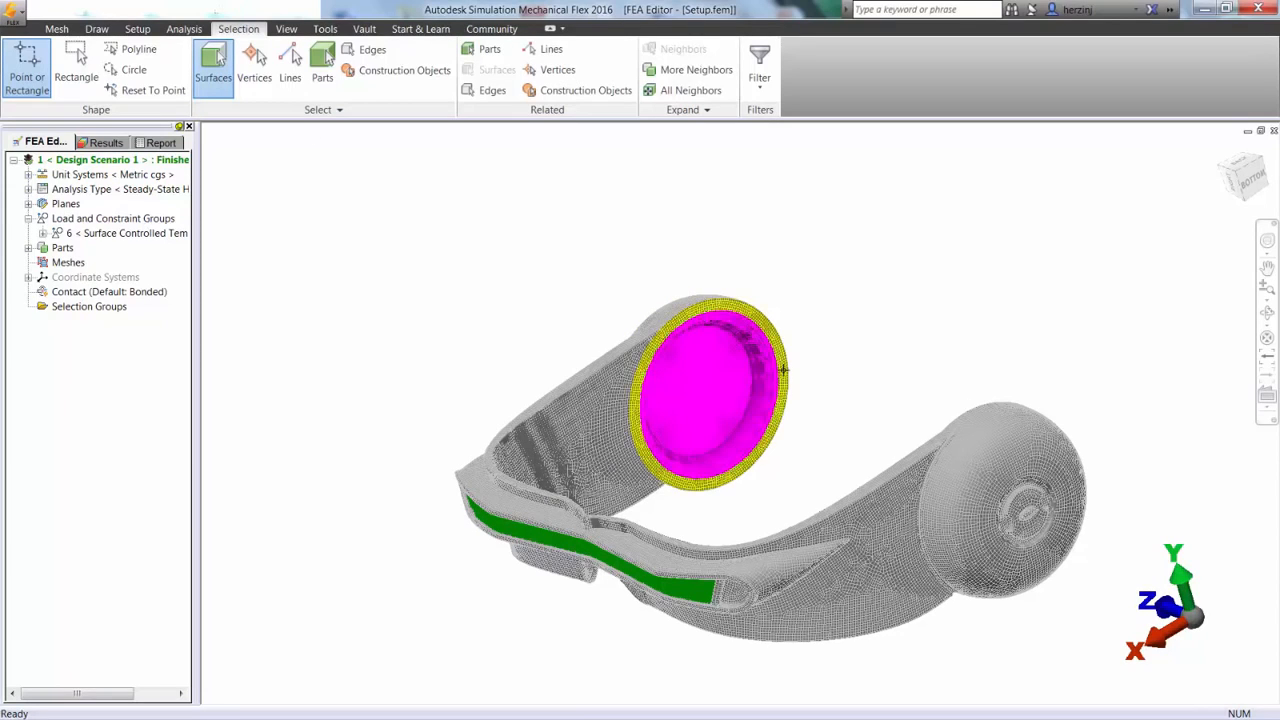
ctrl+click(783, 371)
Step: Add the matching inner disc, recess wall and rim surfaces of the opposite ear cup to the selection
click(1267, 313)
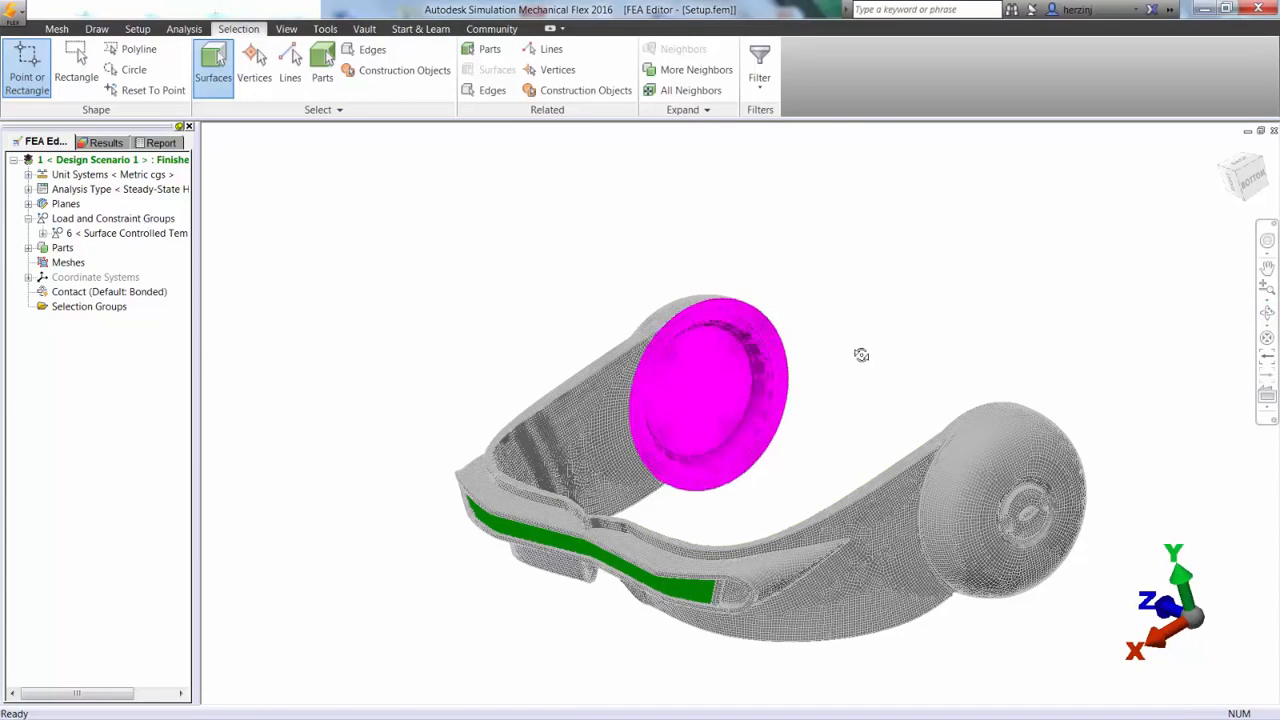
drag(860, 357, 1166, 430)
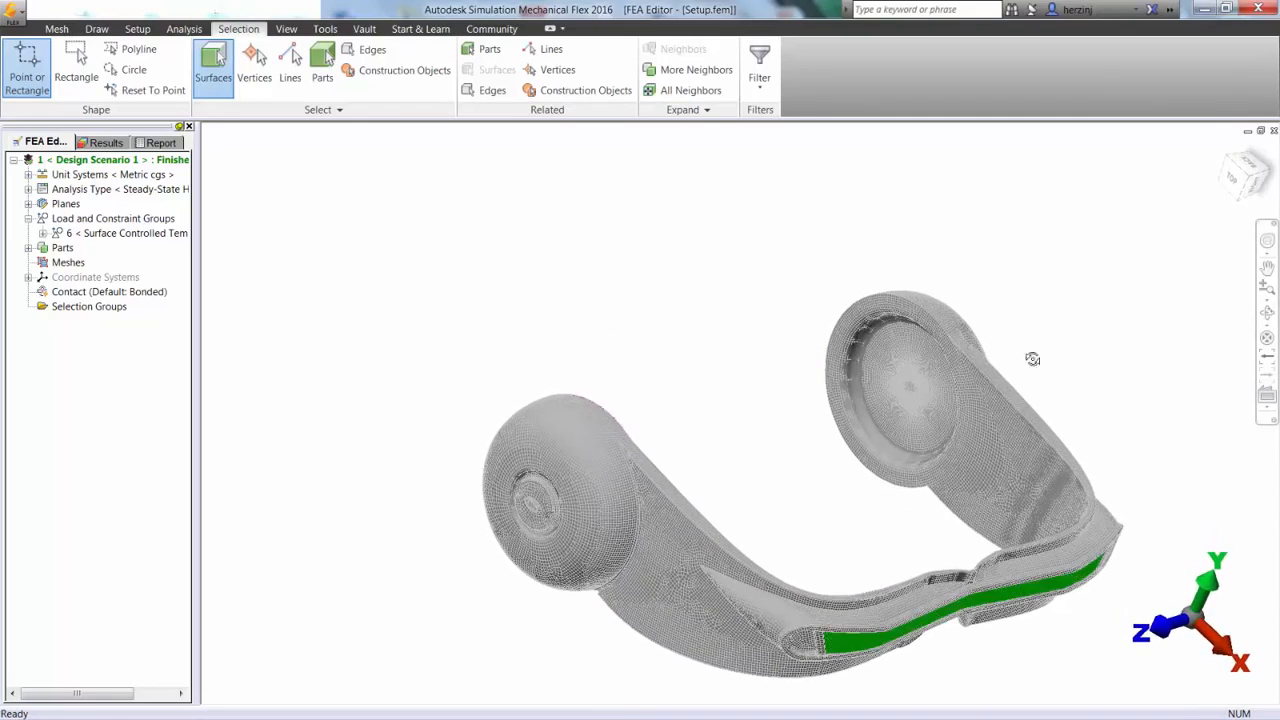
scroll(978, 363, down, 1)
scroll(967, 370, up, 2)
scroll(930, 375, up, 1)
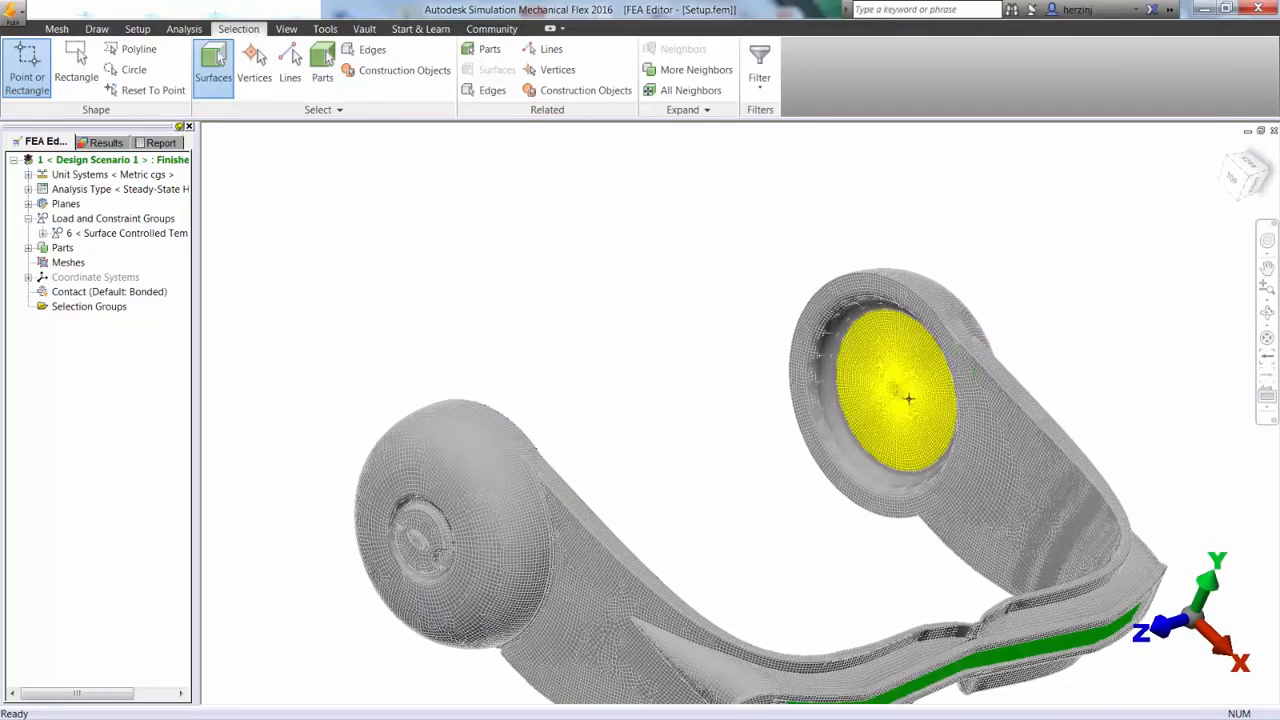
click(908, 398)
ctrl+click(826, 420)
ctrl+click(816, 424)
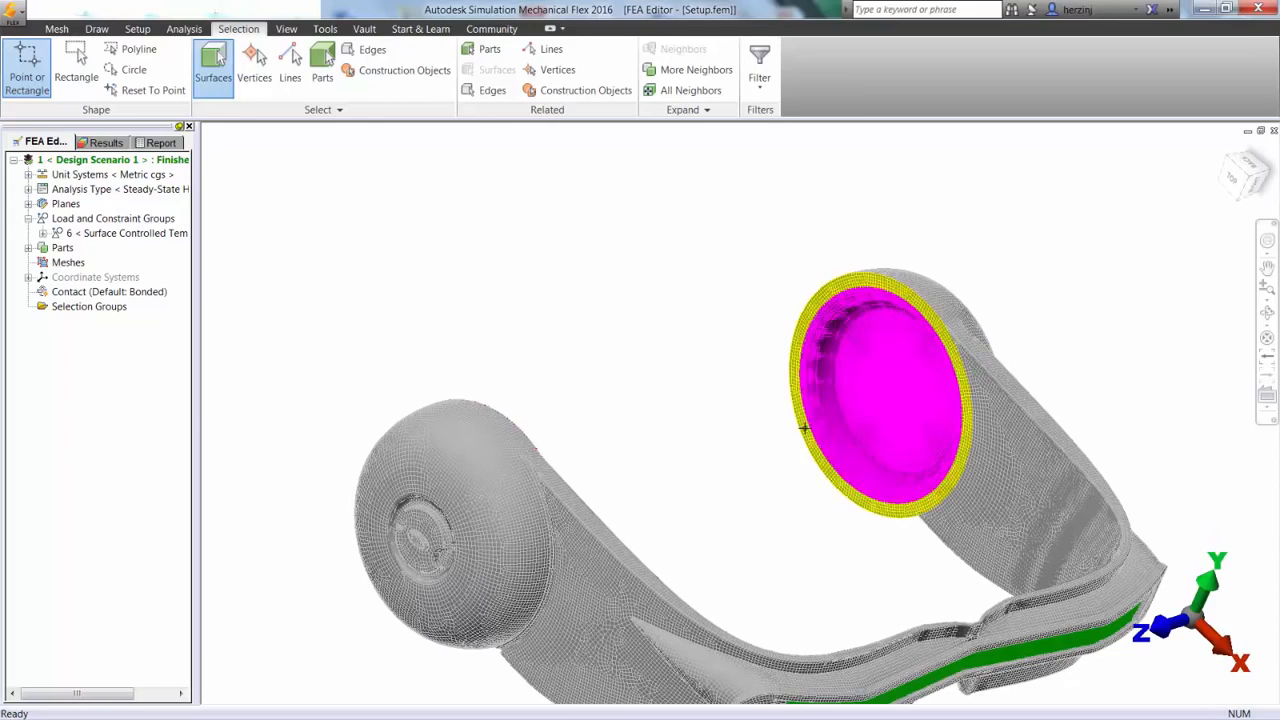
right_click(331, 200)
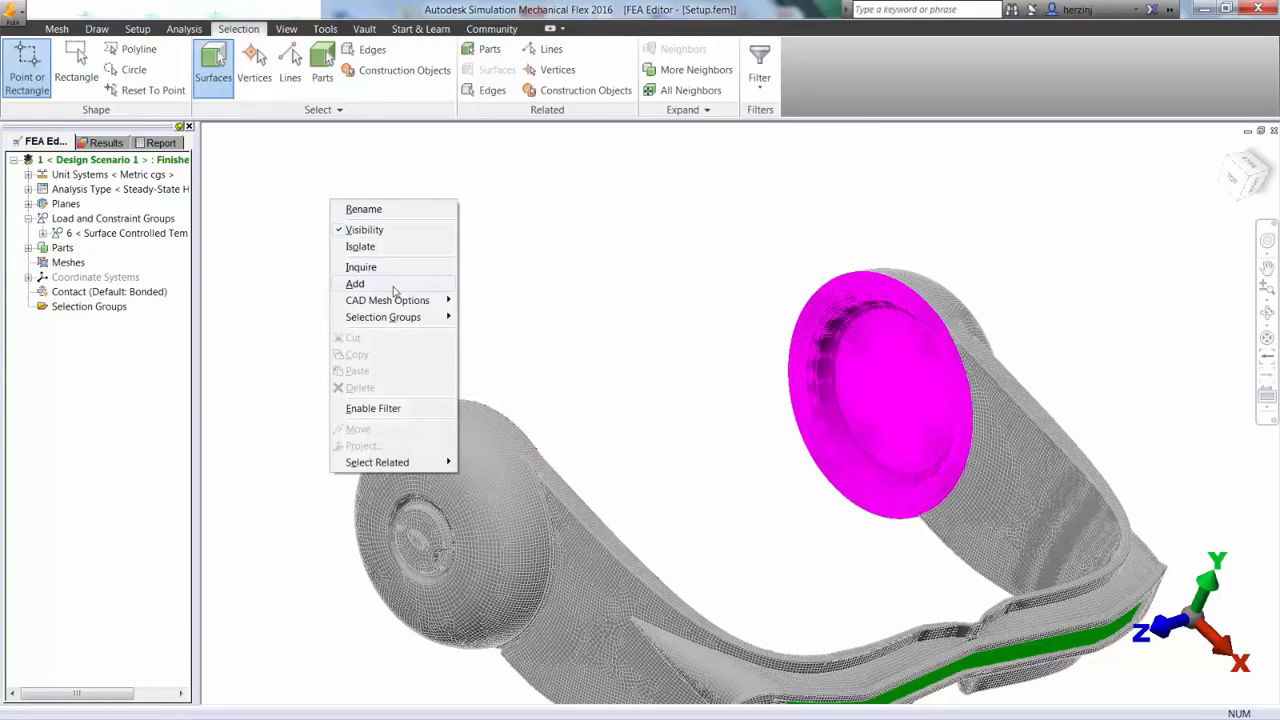
mouse_move(395, 290)
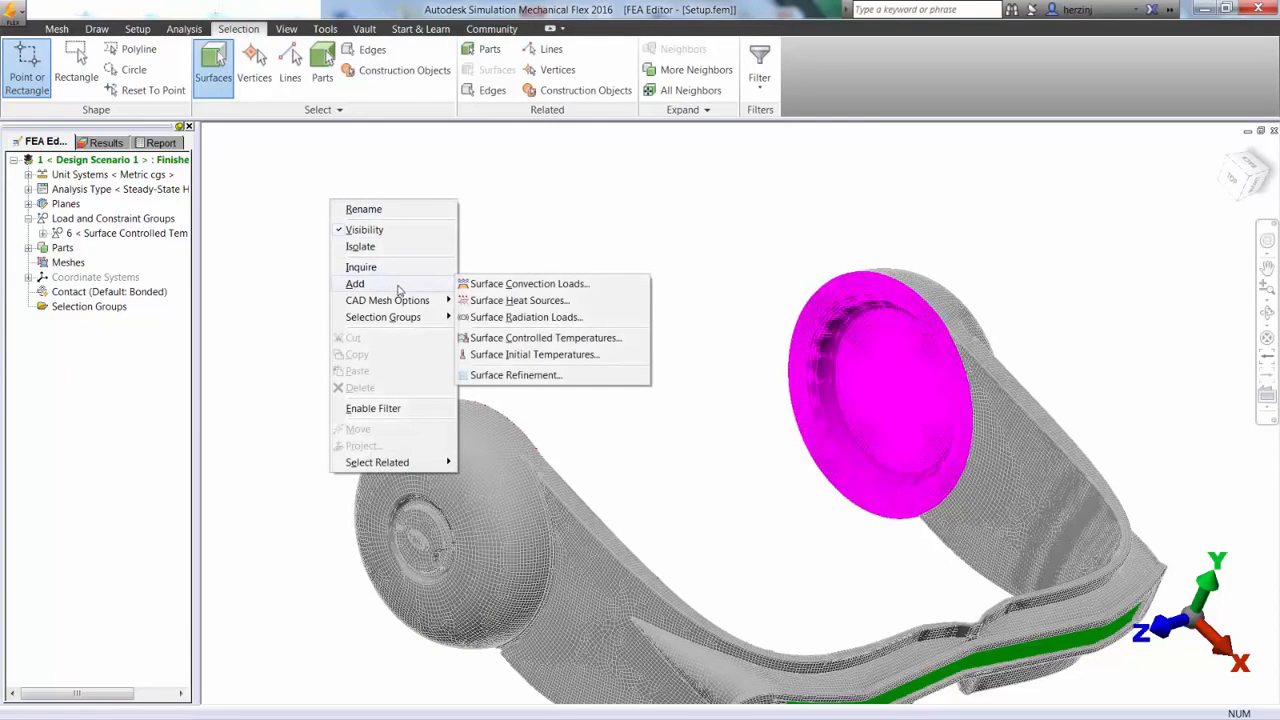
click(578, 341)
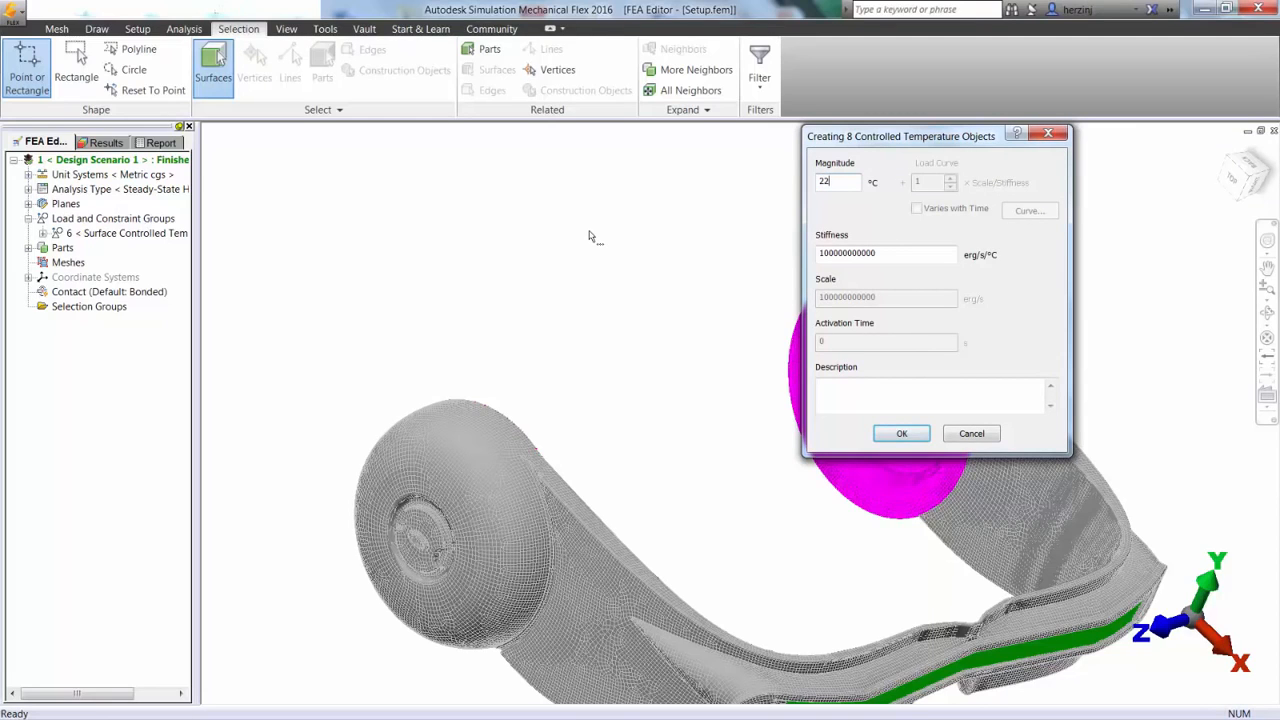
click(901, 435)
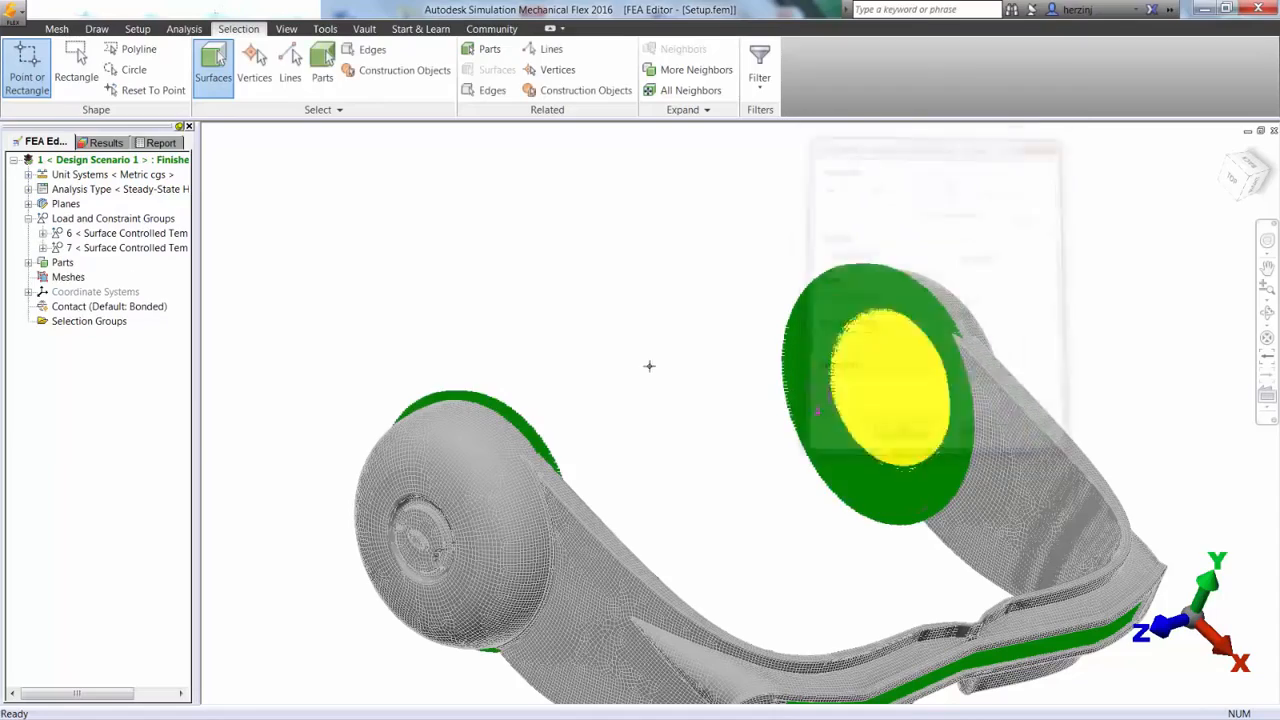
Step: Assign the nonmetal material Fused Quartz from the Autodesk Simulation Material Library to Part 1
click(1268, 315)
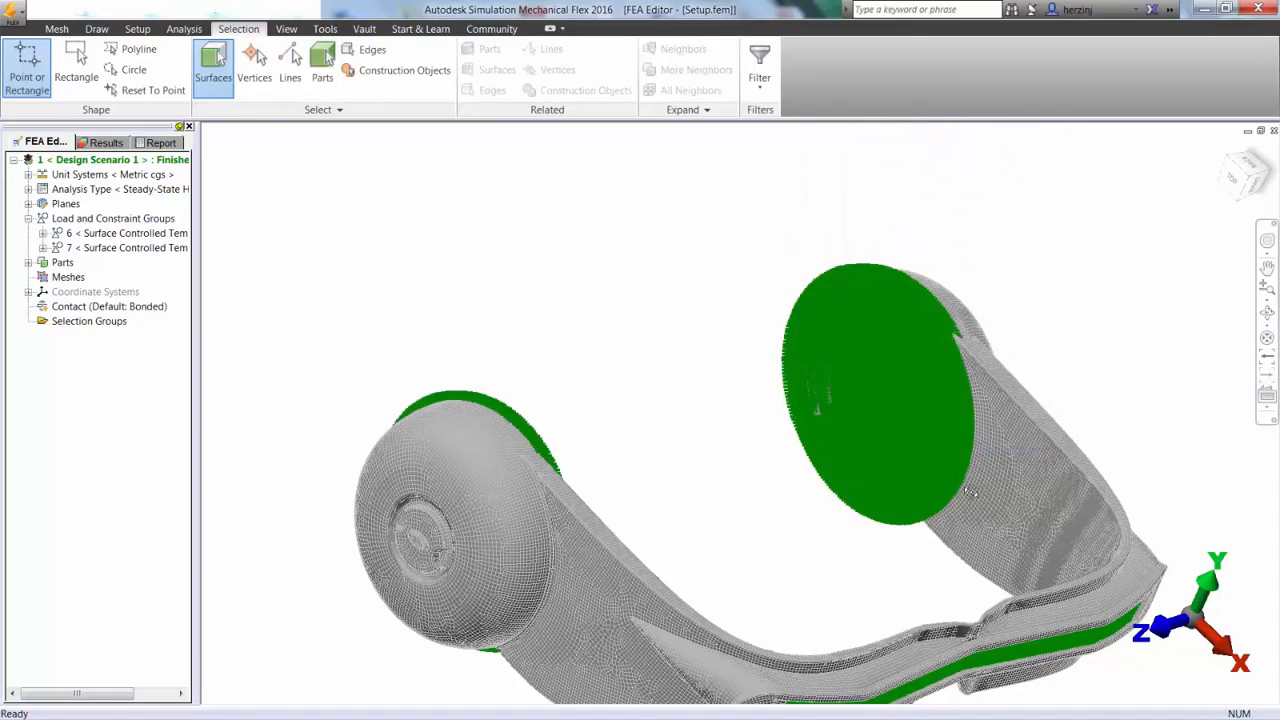
drag(1000, 490, 636, 324)
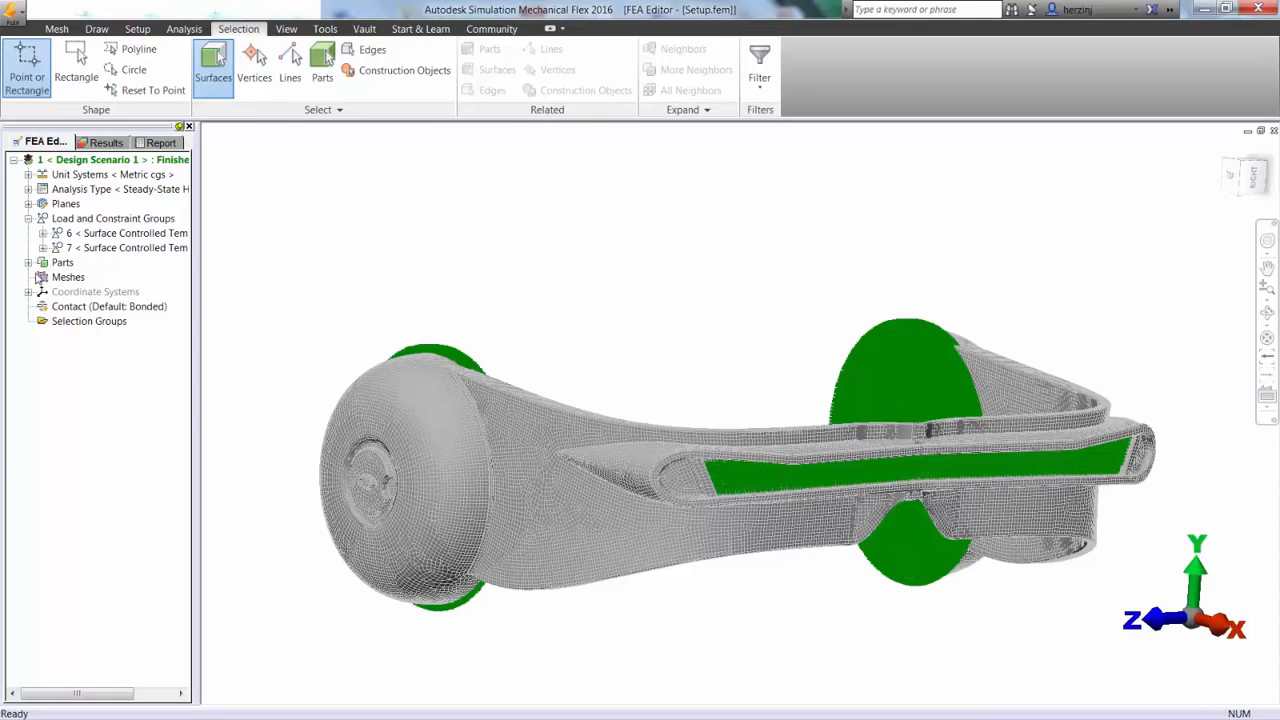
click(28, 218)
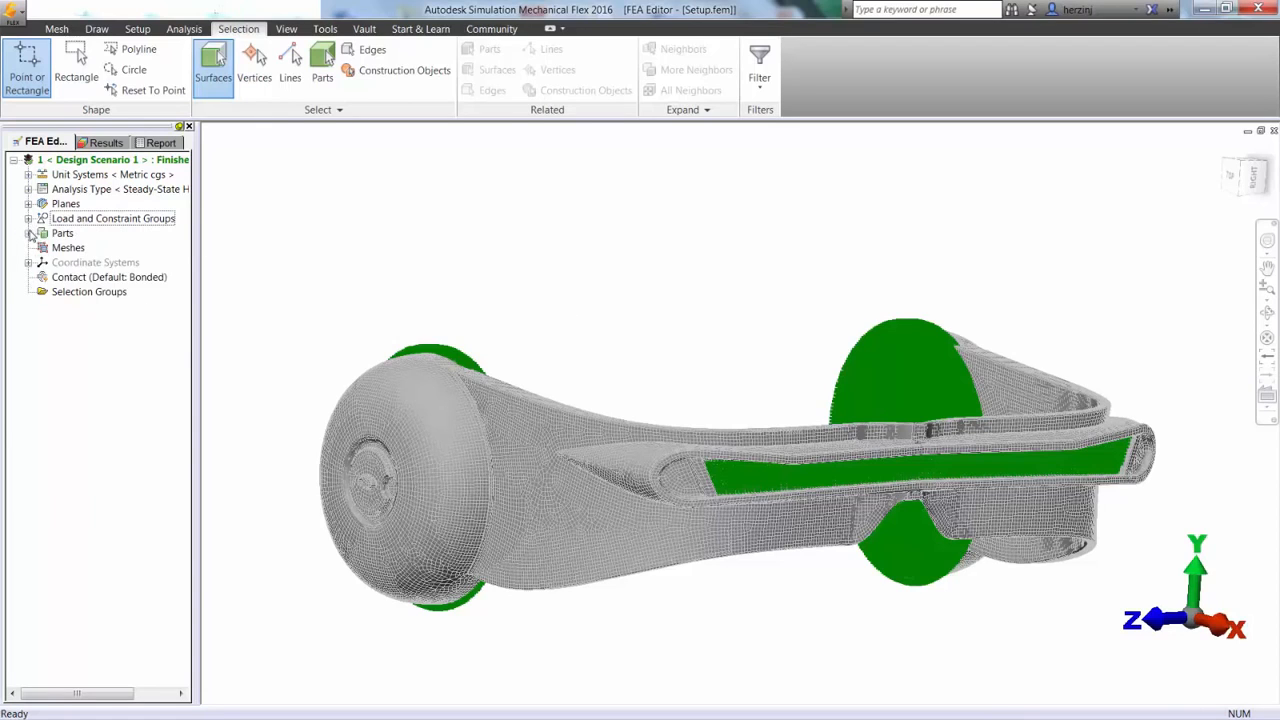
click(28, 233)
click(72, 250)
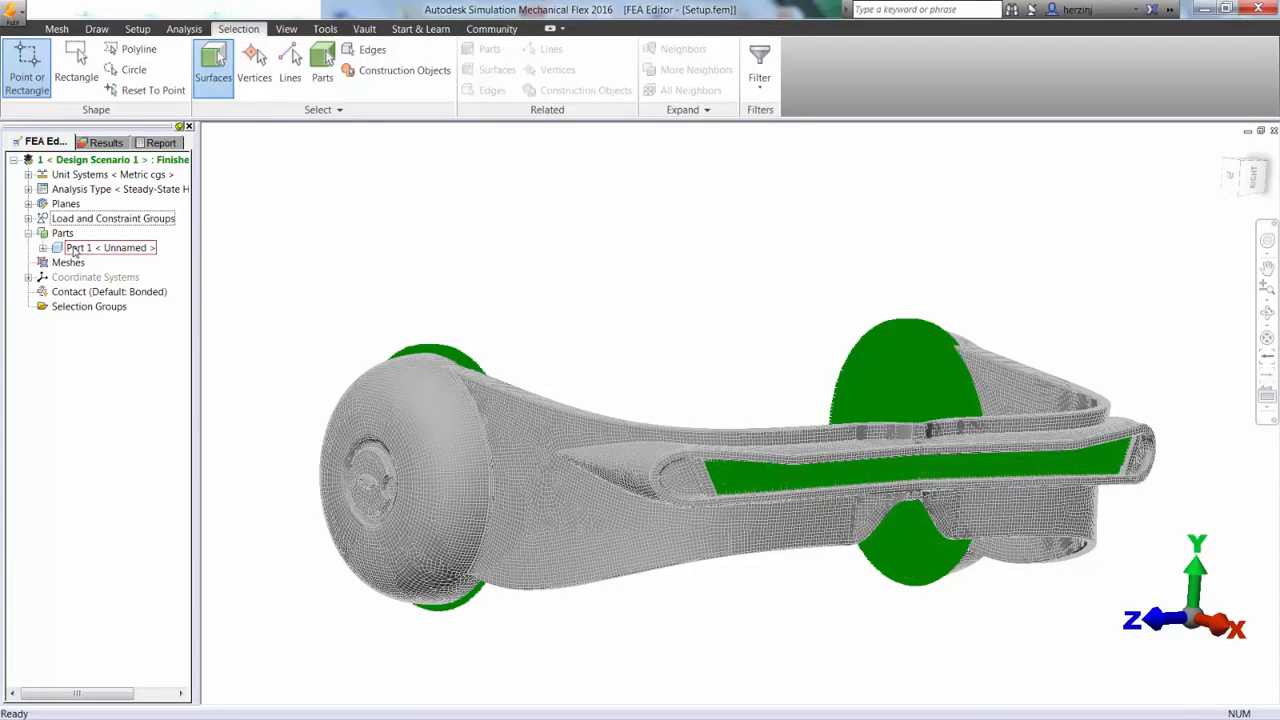
right_click(72, 250)
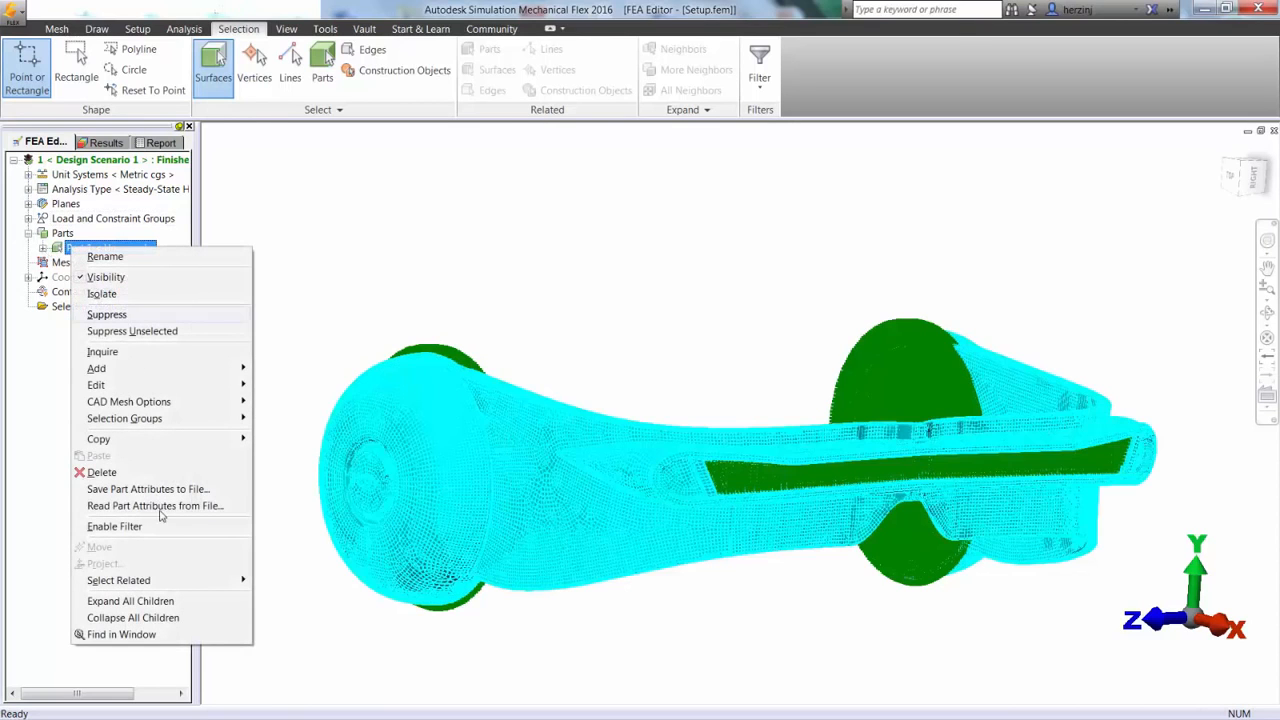
mouse_move(180, 392)
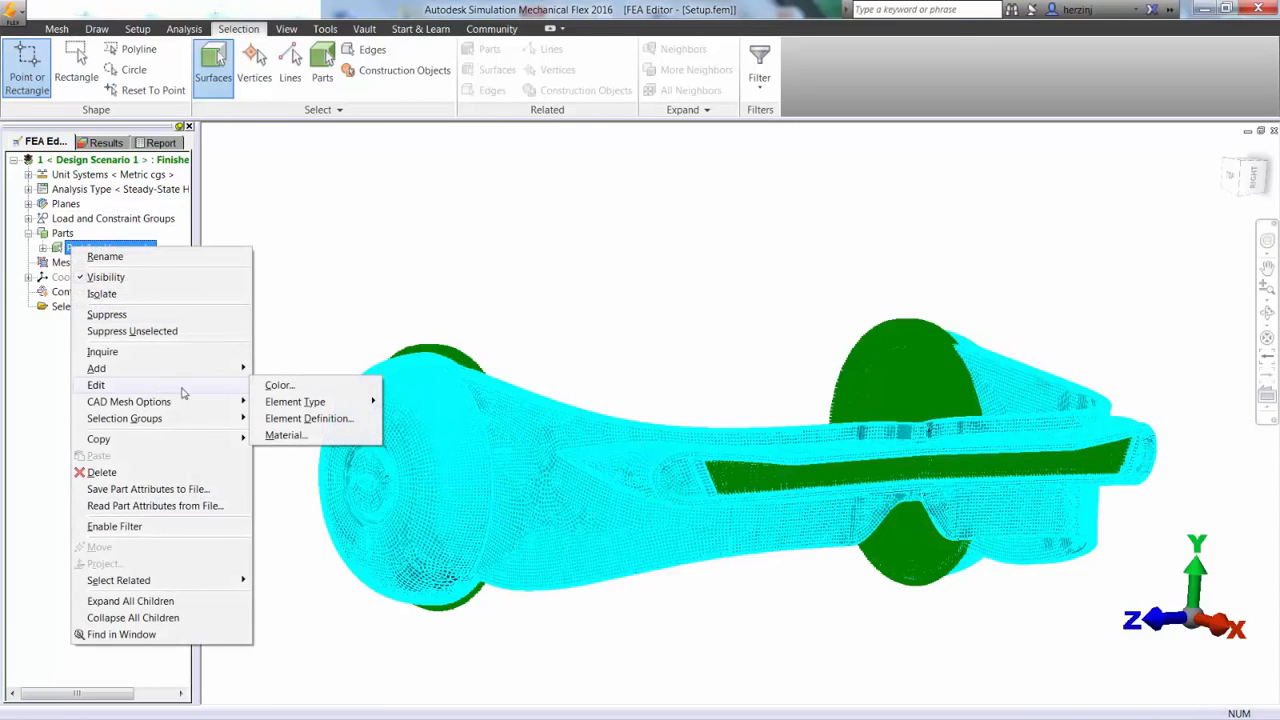
click(296, 437)
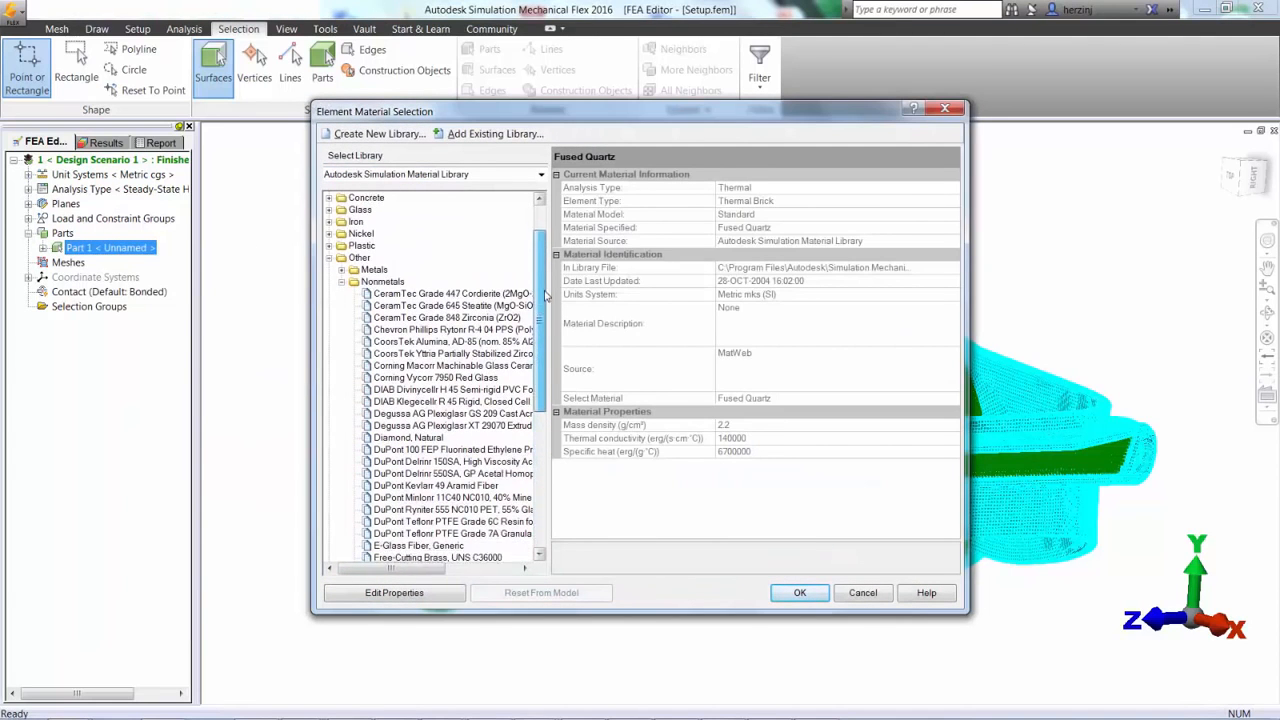
scroll(546, 345, down, 2)
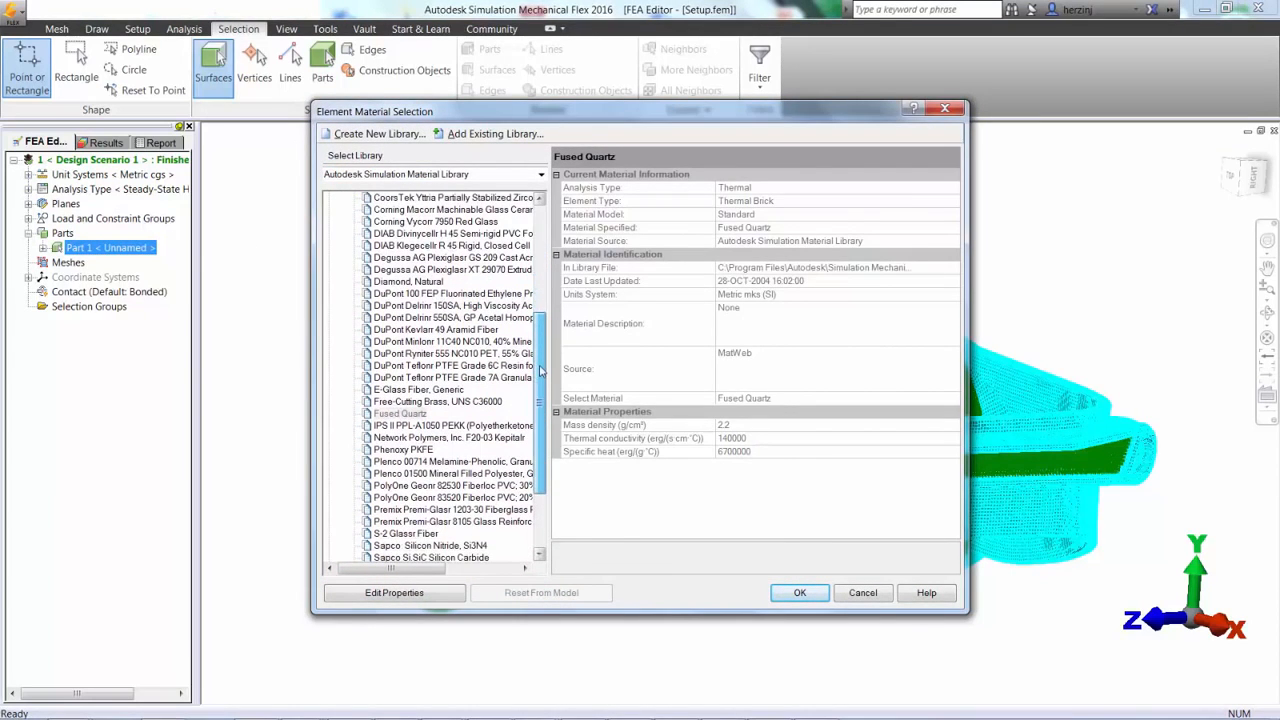
click(405, 414)
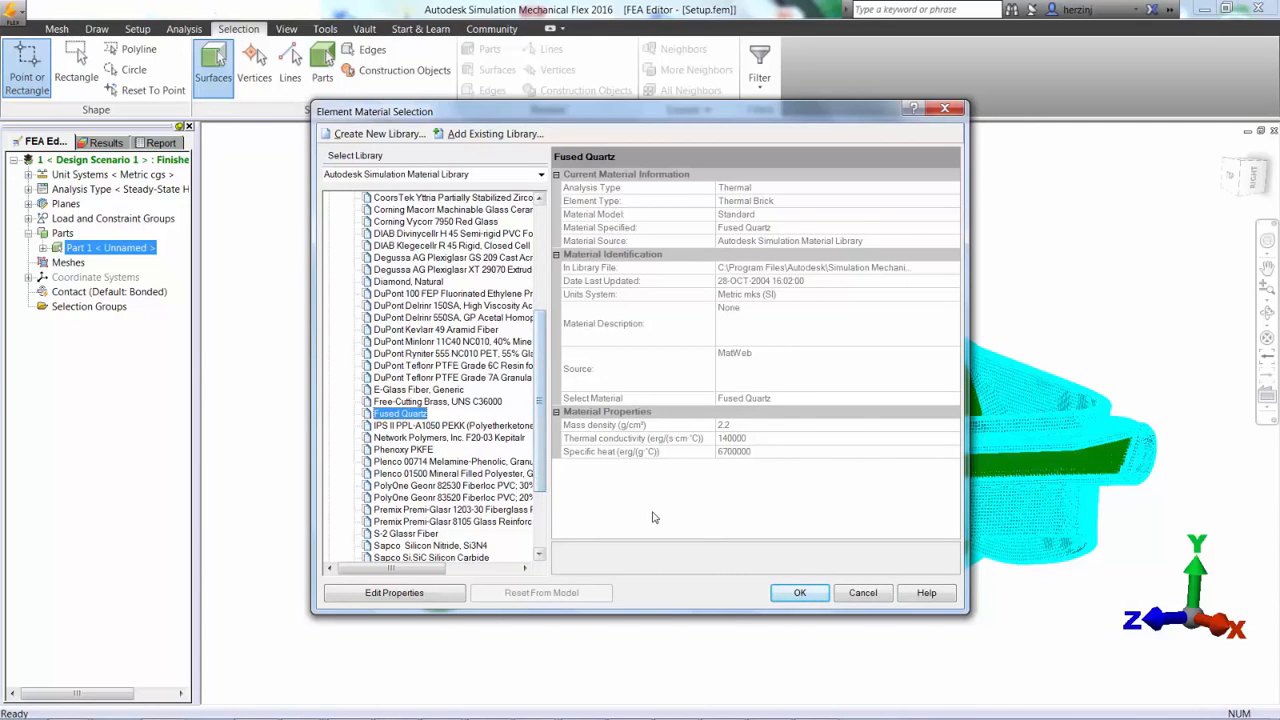
click(803, 593)
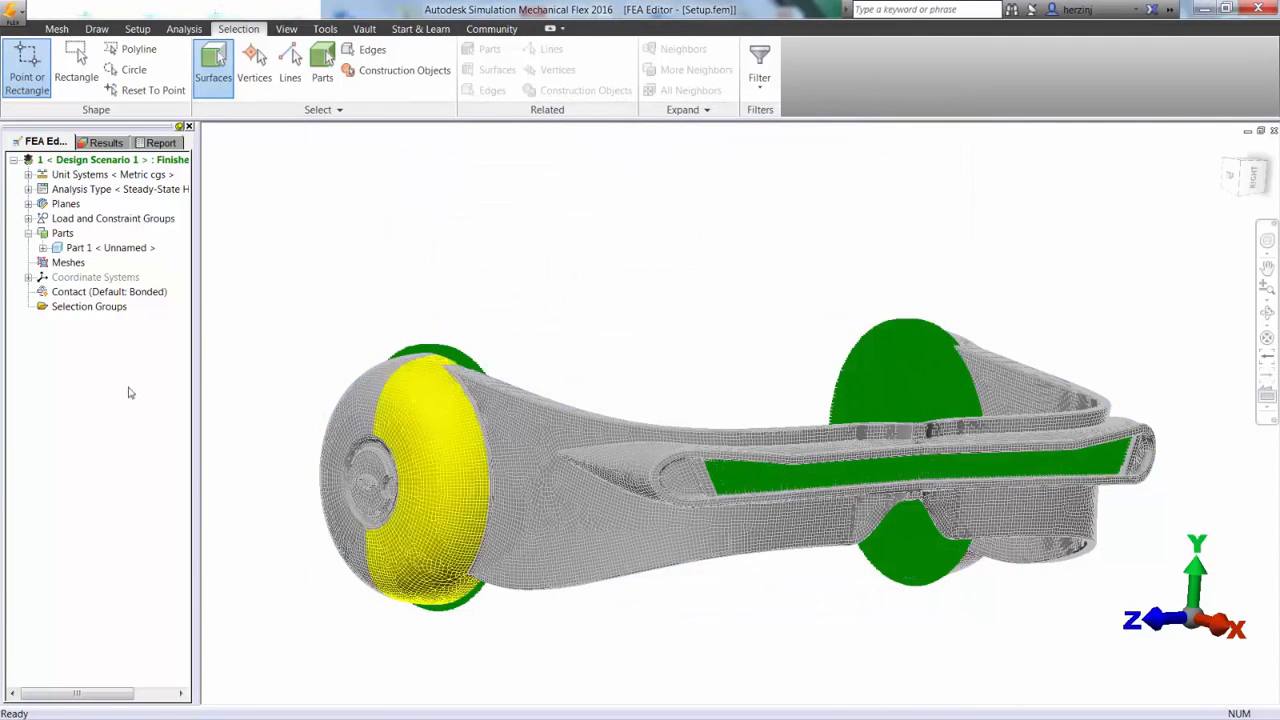
Step: Review the load case multipliers and default nodal temperature in the steady-state heat transfer analysis parameters
right_click(76, 190)
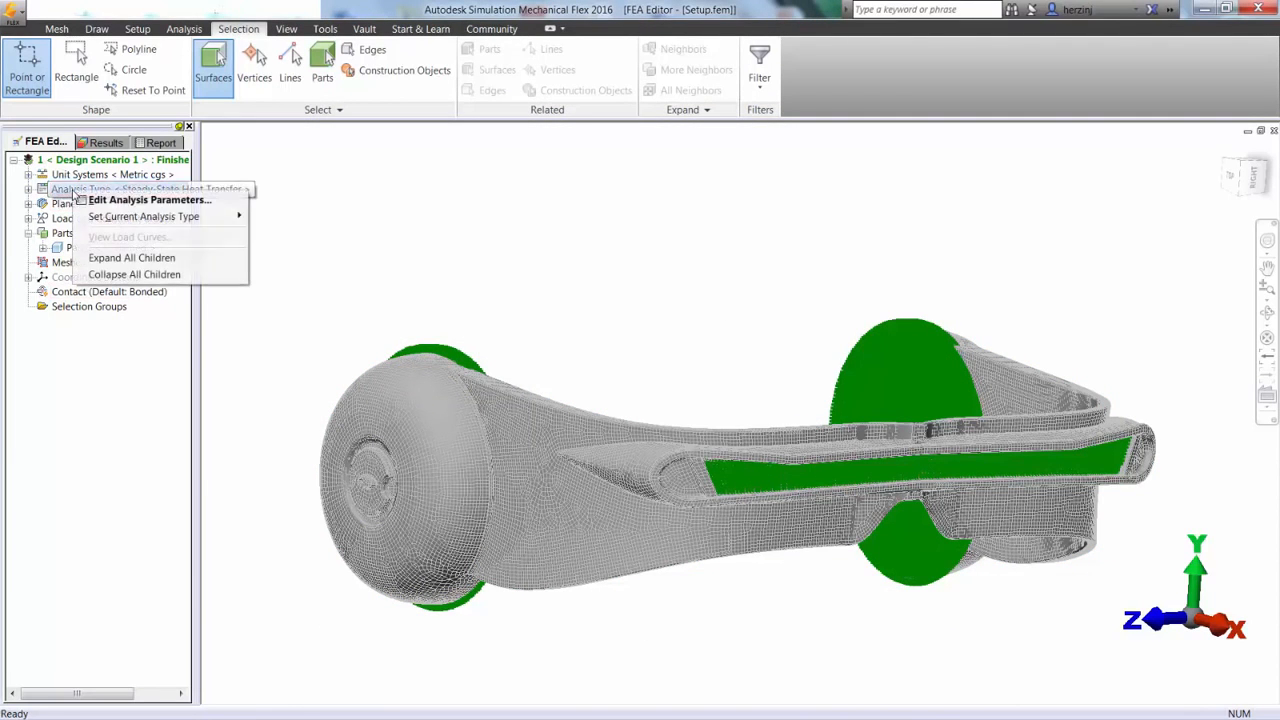
mouse_move(140, 226)
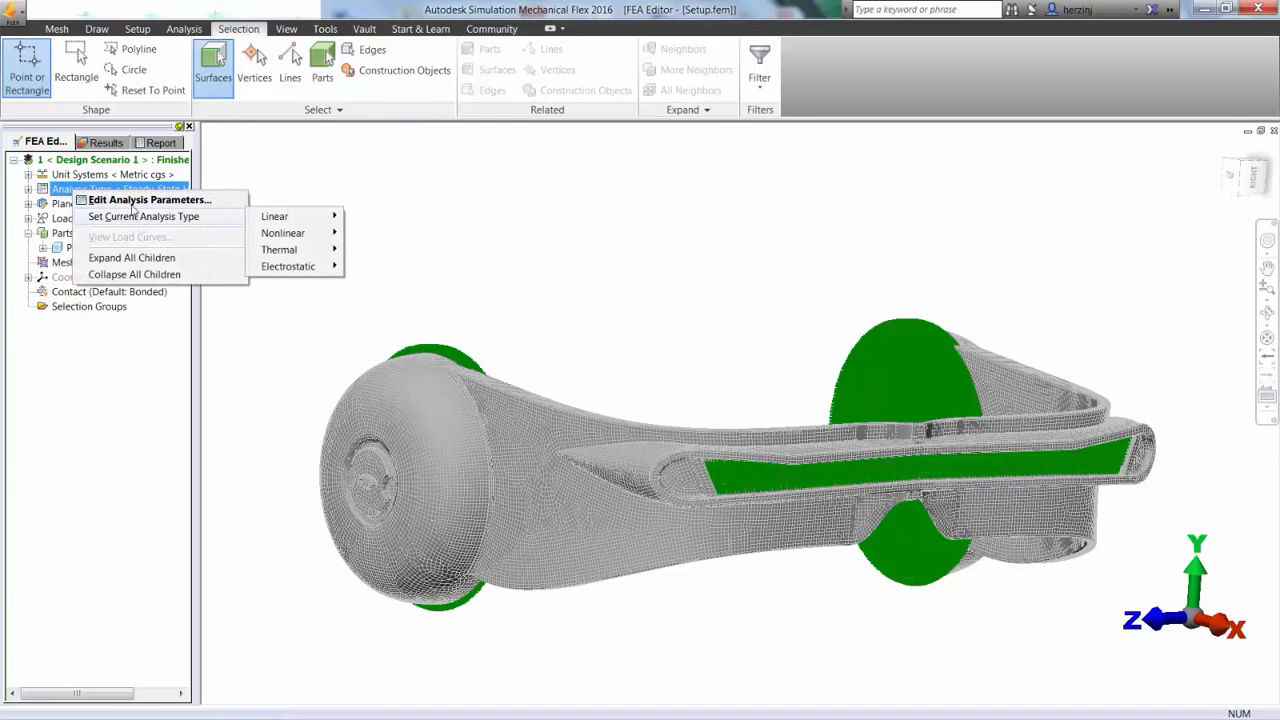
click(140, 200)
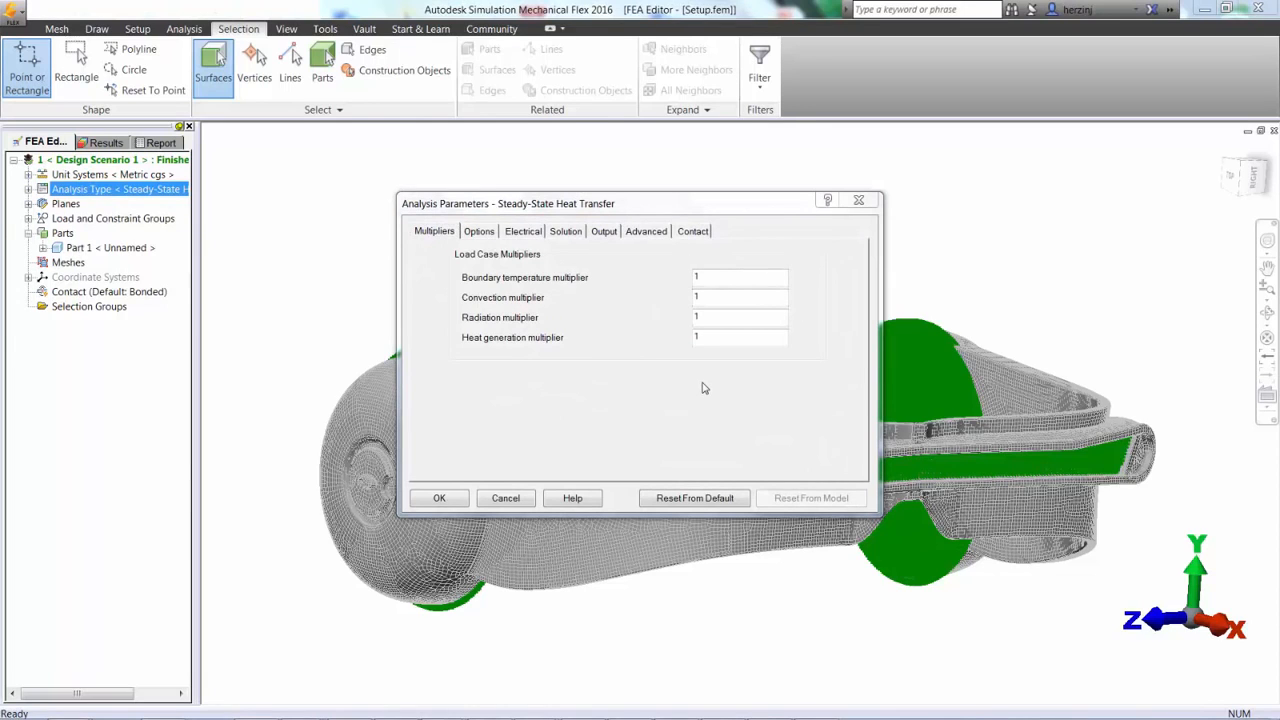
click(480, 234)
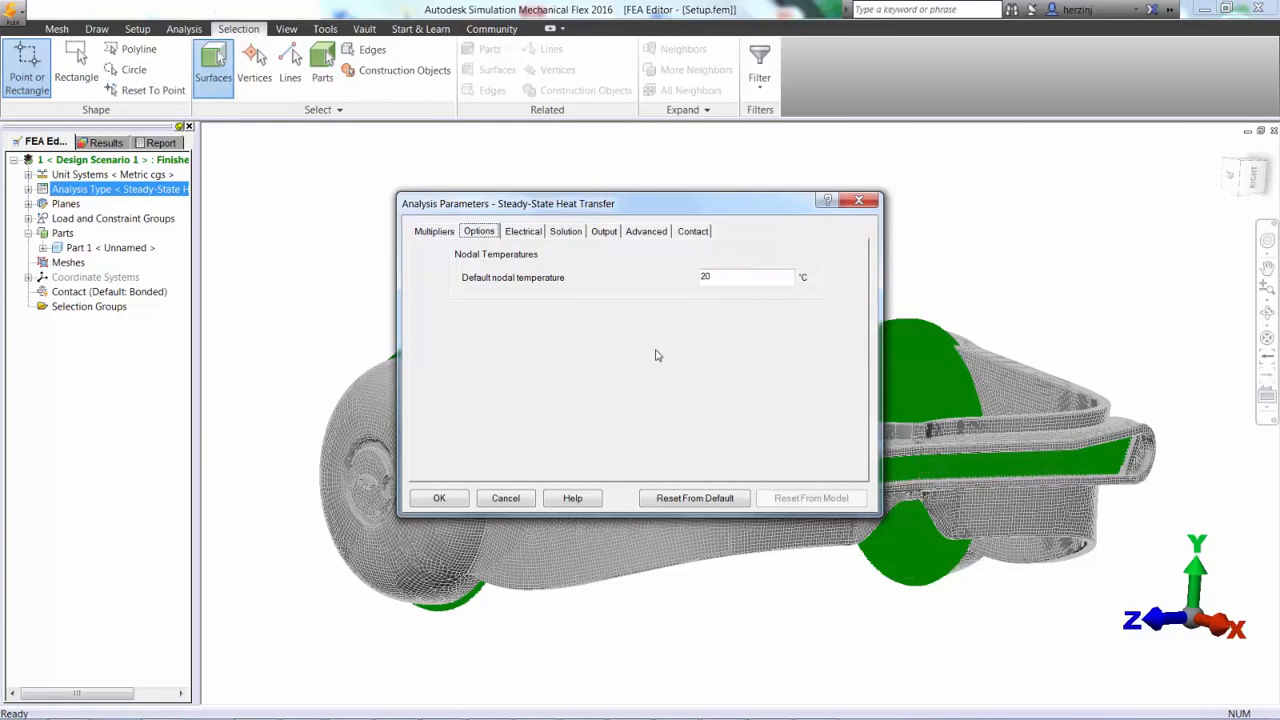
click(439, 499)
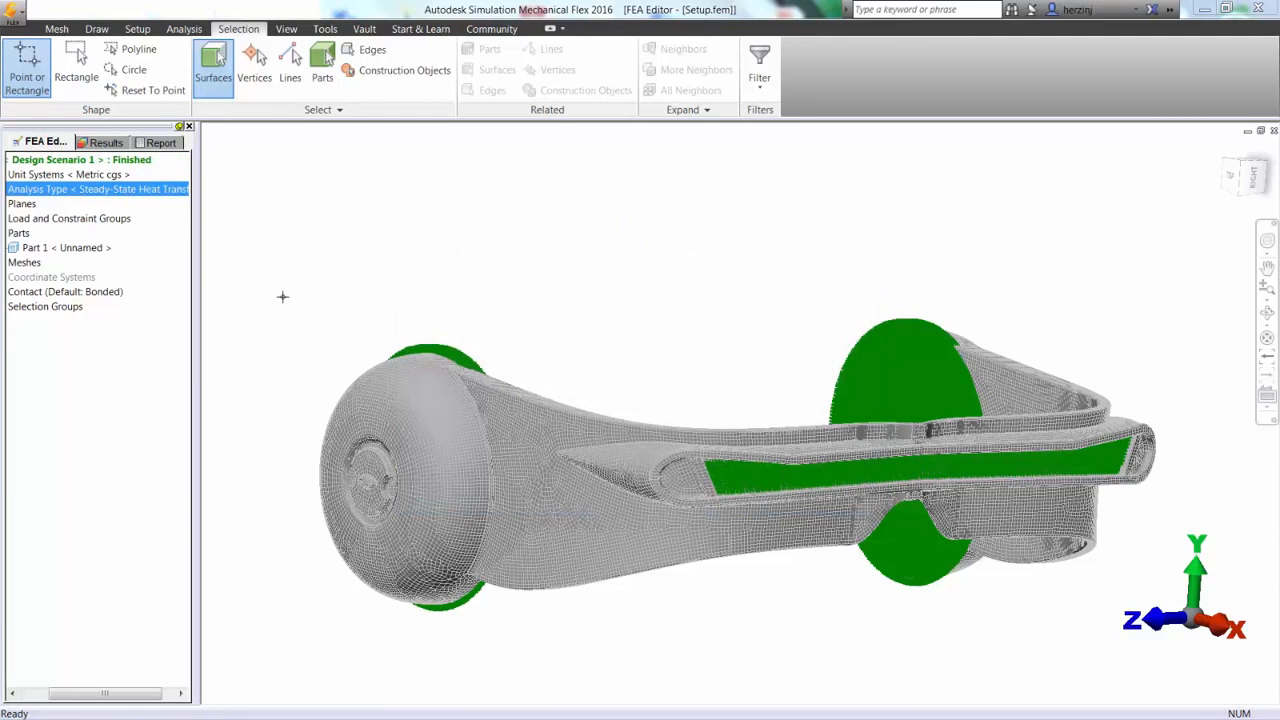
Step: Return the model to its home view and run the steady-state heat transfer simulation
click(1240, 161)
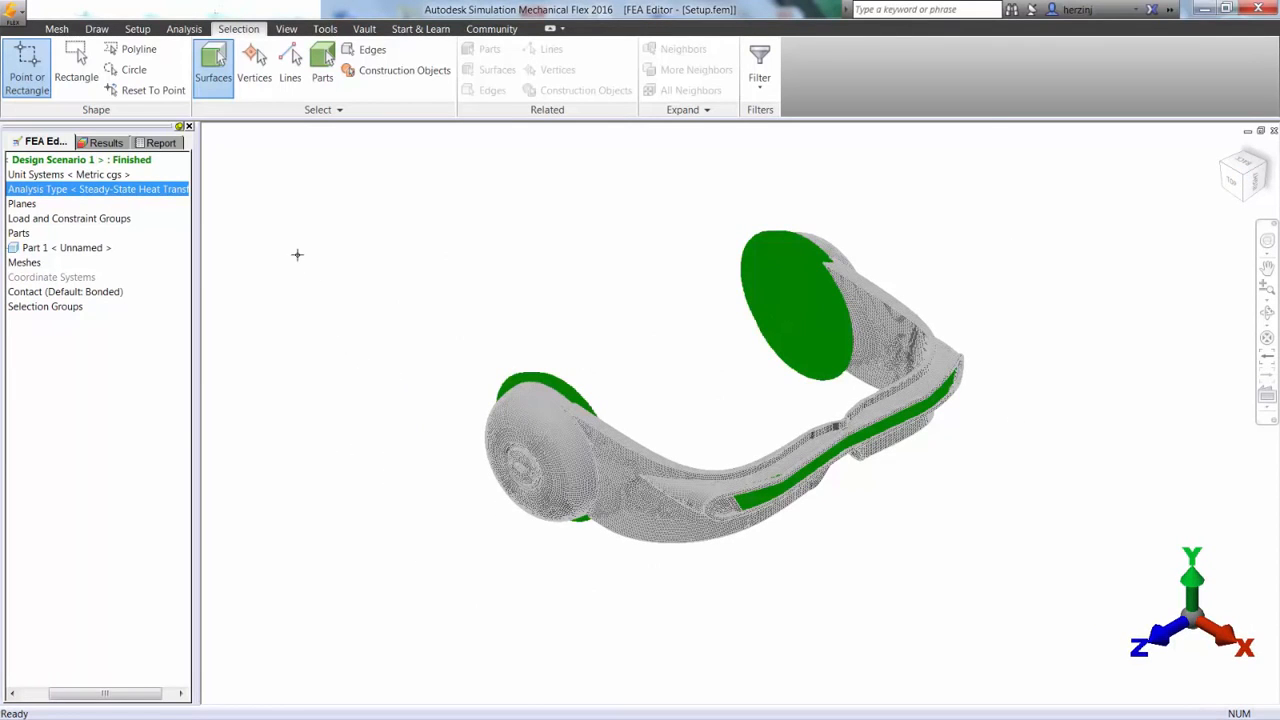
click(184, 28)
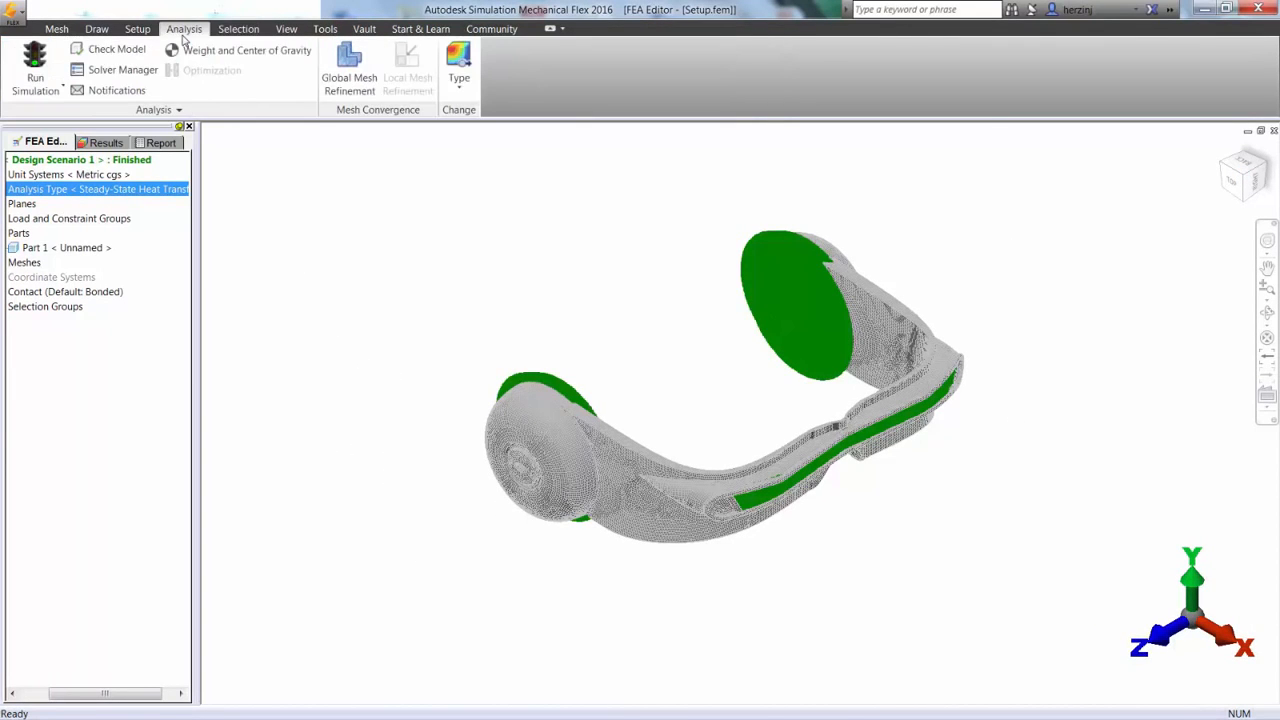
click(34, 72)
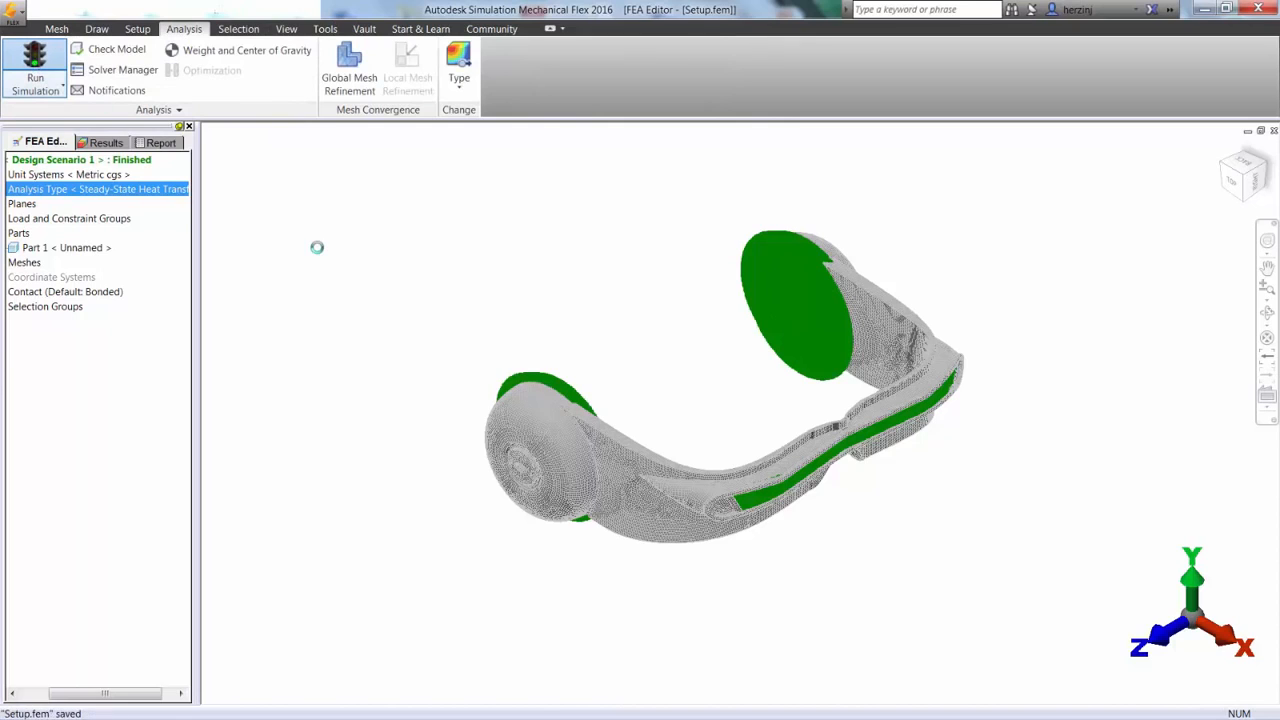